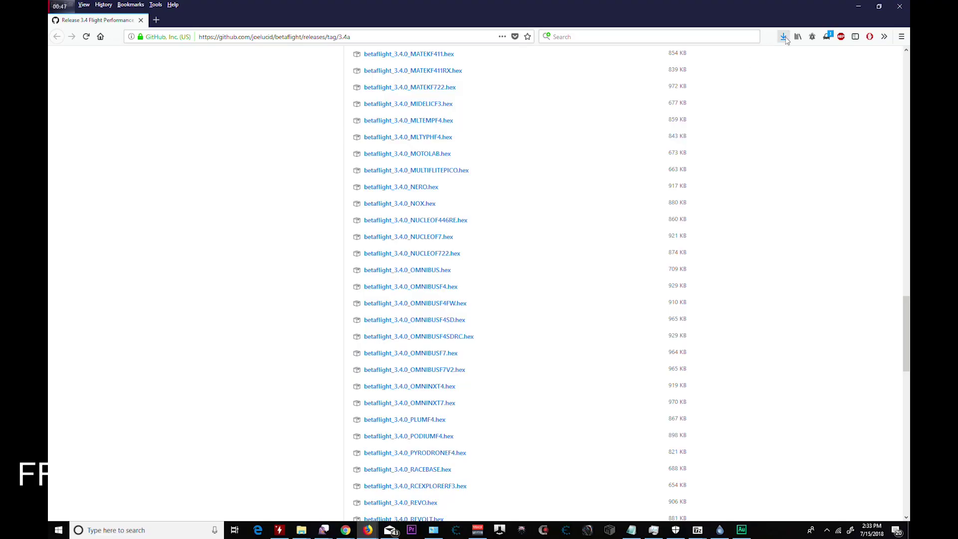
Check the downloaded betaflight_3.4.0_OMNIBUS.hex entry in the browser's recent downloads
click(783, 36)
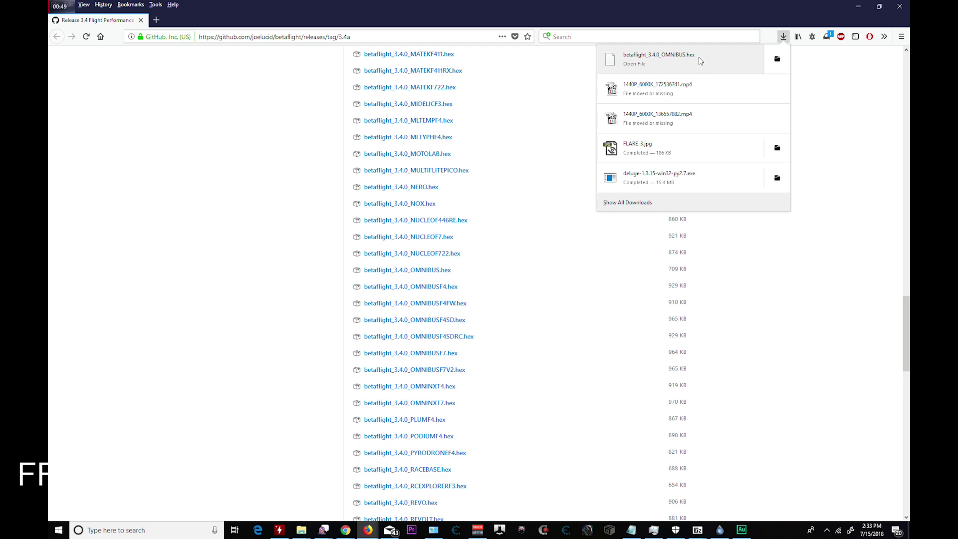
right_click(678, 60)
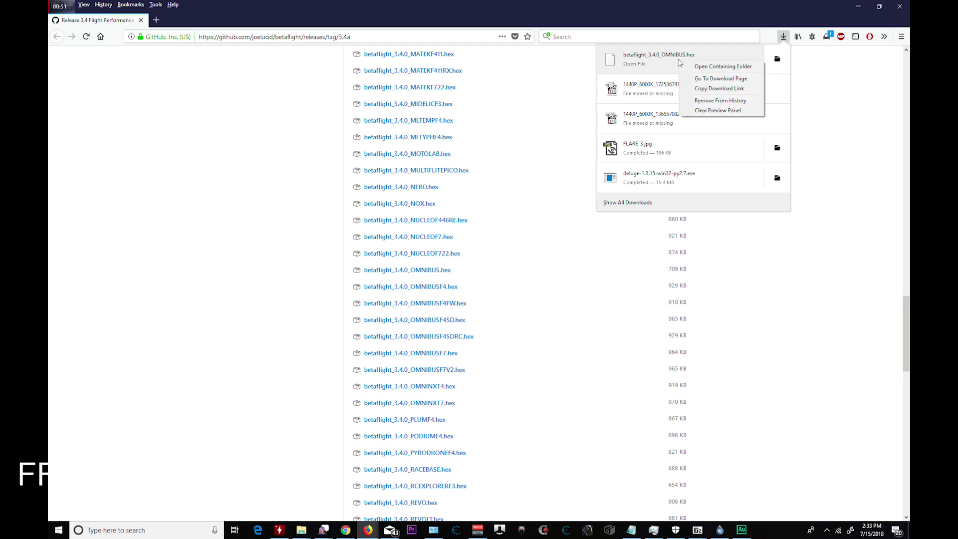
key(Escape)
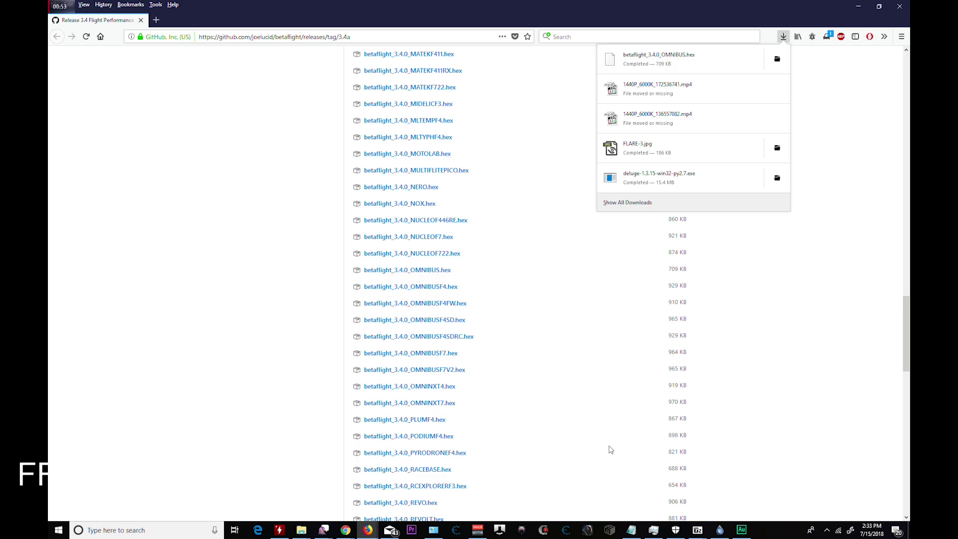
click(116, 530)
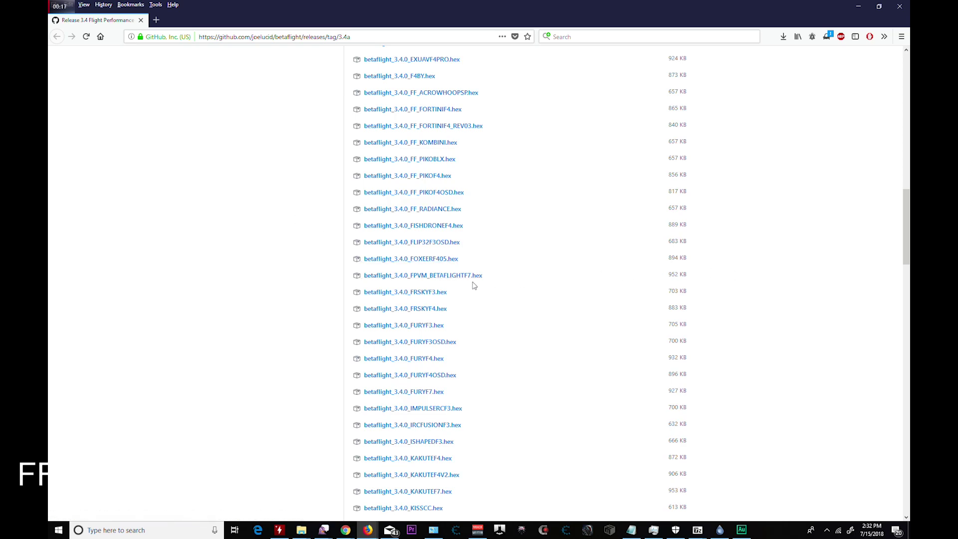
Find betaflight_3.4.0_OMNIBUS.hex in the release's asset list and save it to disk
middle_click(299, 207)
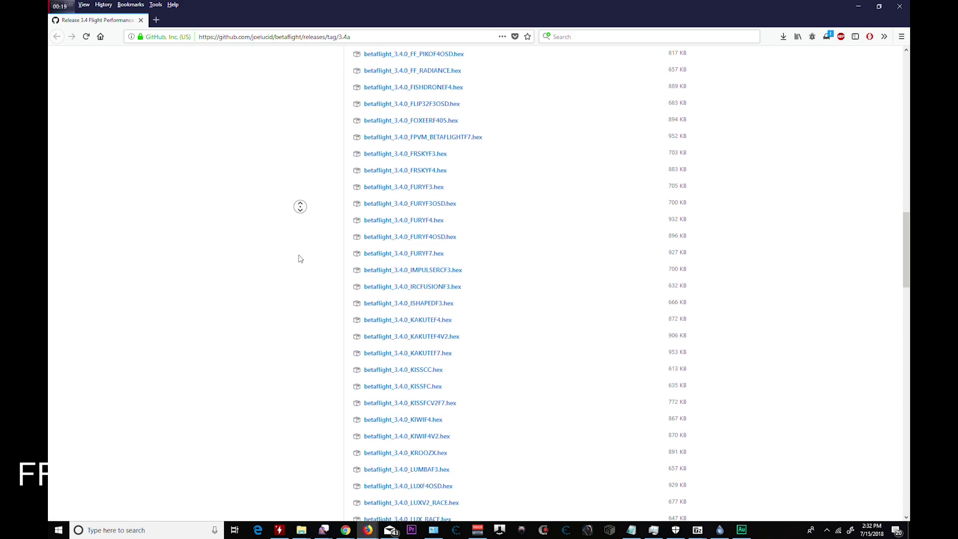
middle_click(289, 185)
middle_click(287, 228)
middle_click(285, 232)
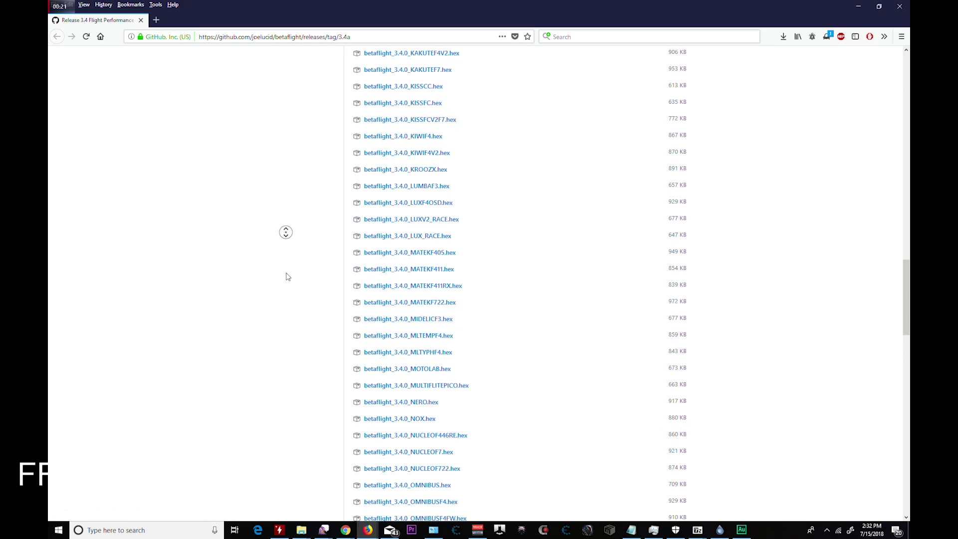
middle_click(286, 278)
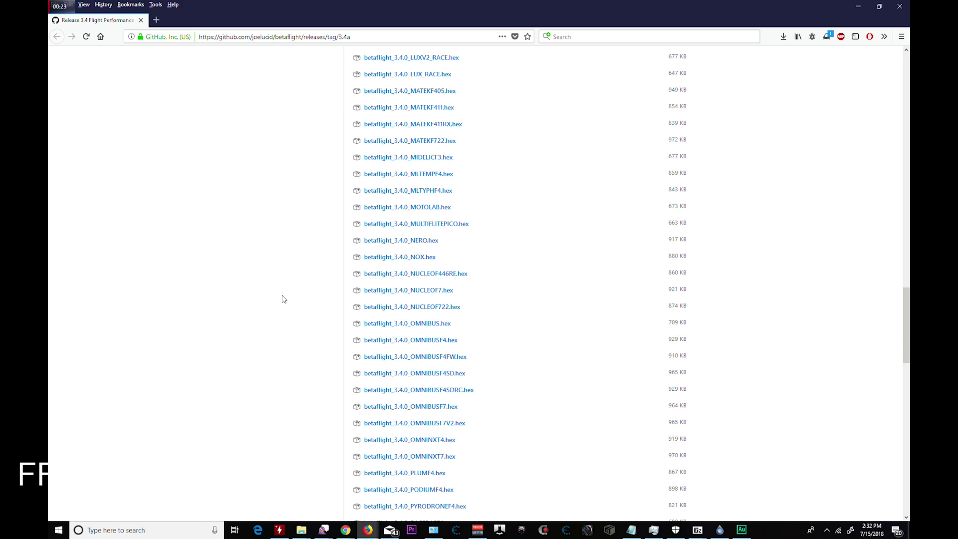
middle_click(282, 296)
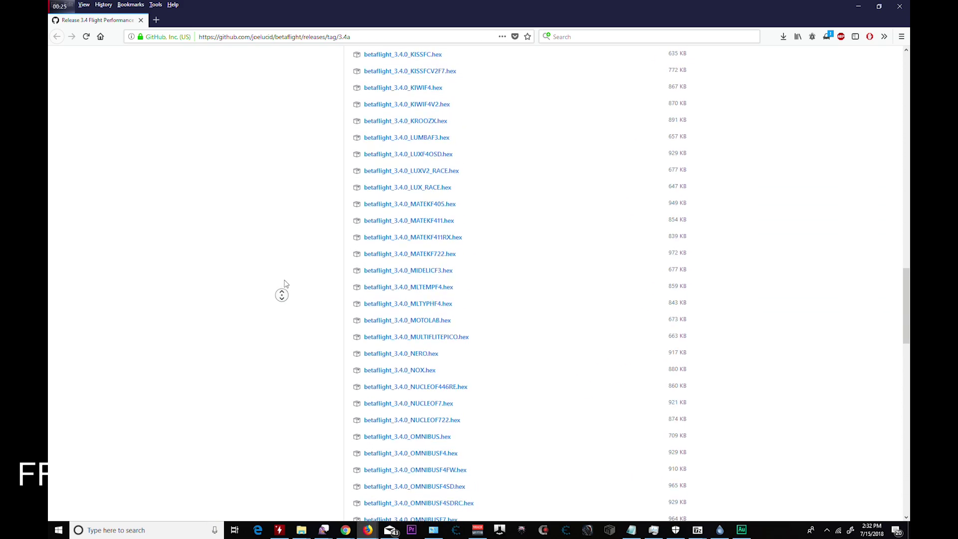
middle_click(286, 284)
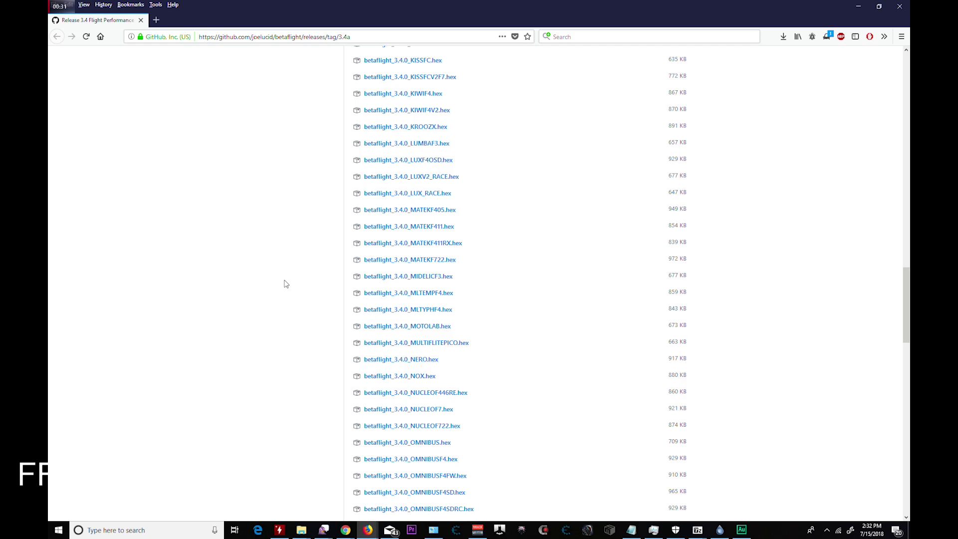
middle_click(763, 250)
middle_click(531, 283)
click(424, 272)
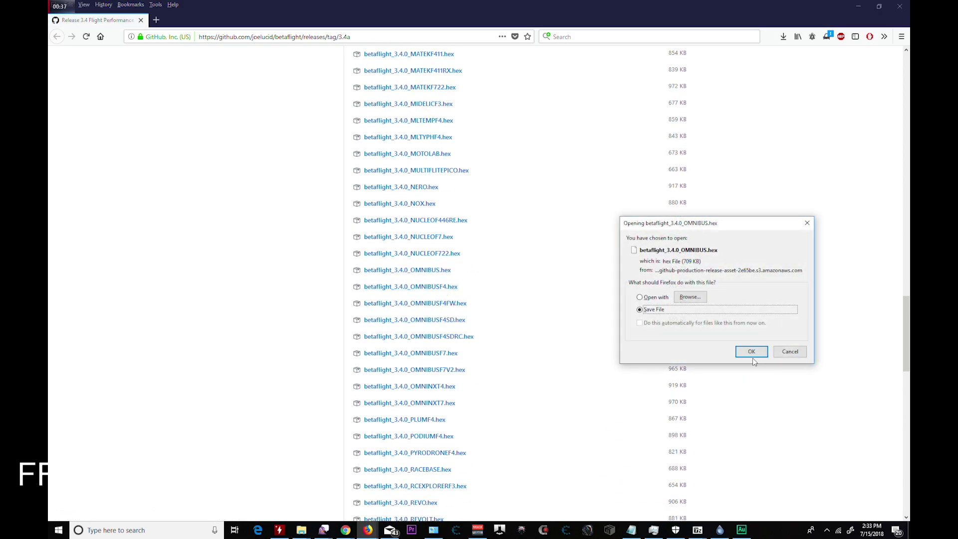
click(752, 355)
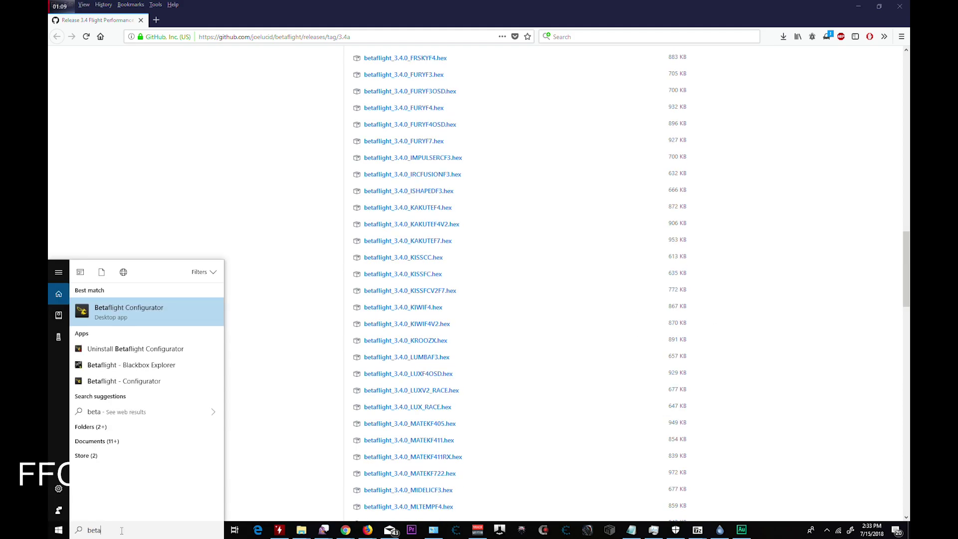
Launch Betaflight Configurator and run the BL command in the CLI to reboot the flight controller into bootloader mode
click(136, 313)
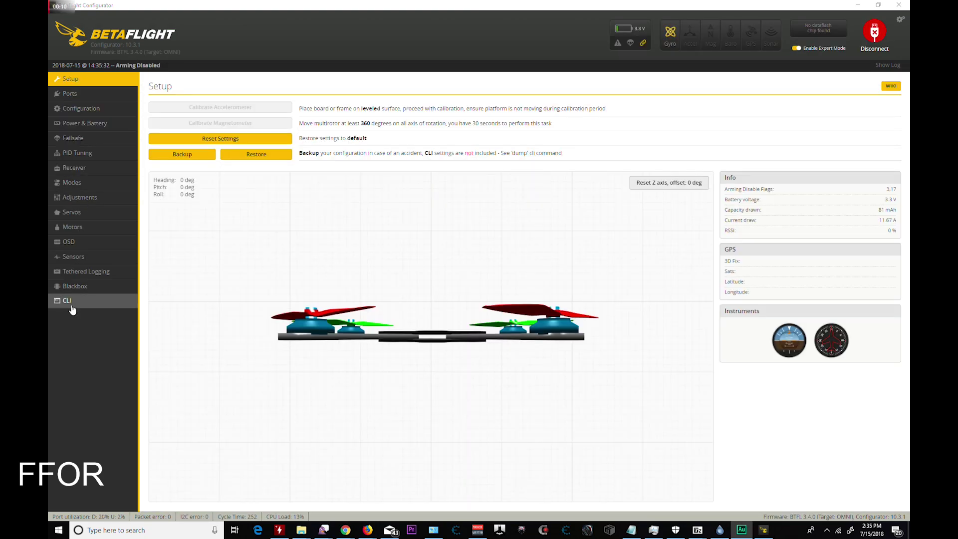
click(73, 311)
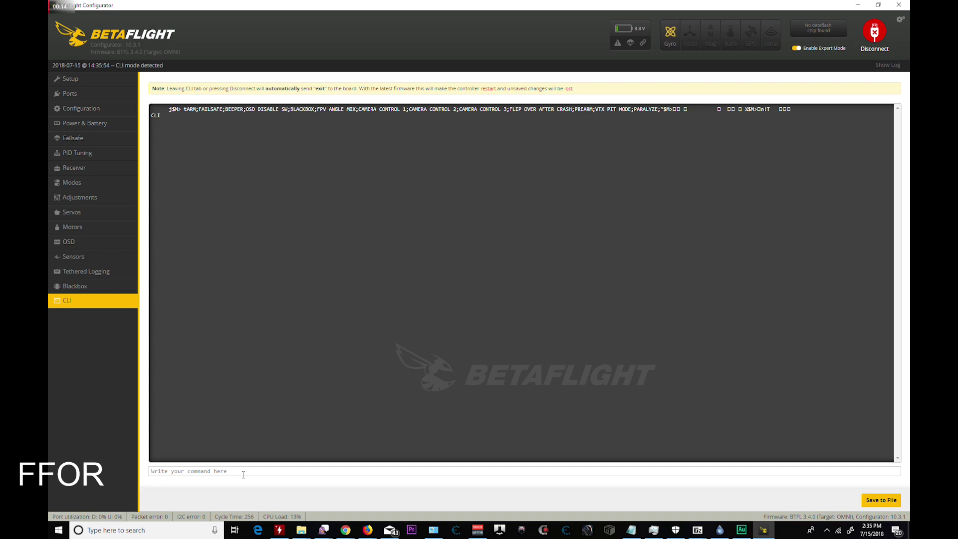
text(BL)
key(Return)
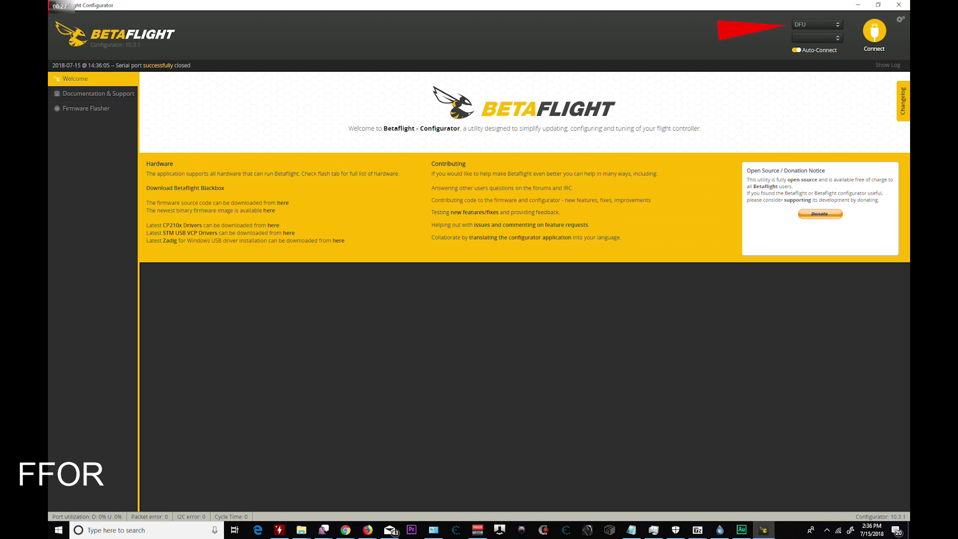
Open the Firmware Flasher and choose OMNIBUS as the target board
click(91, 110)
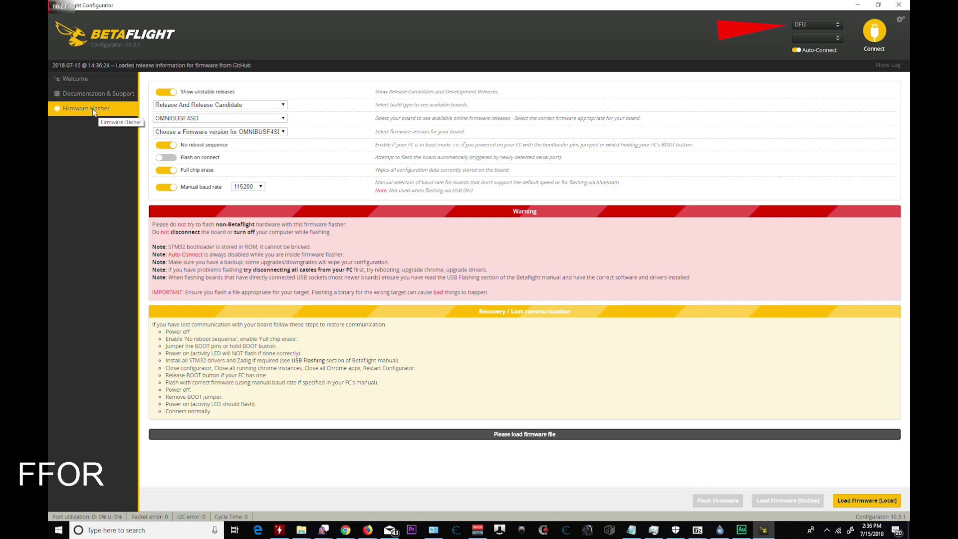
click(241, 107)
click(242, 109)
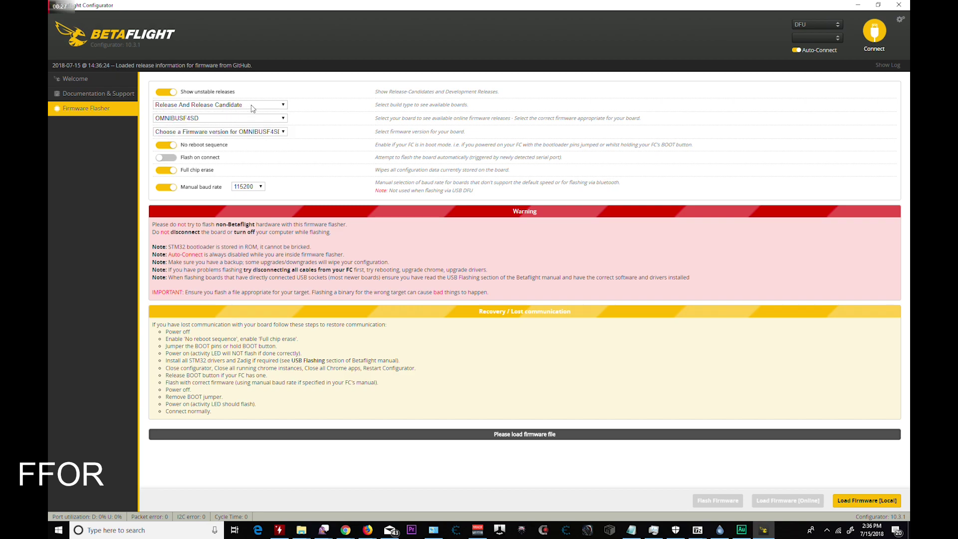
click(205, 120)
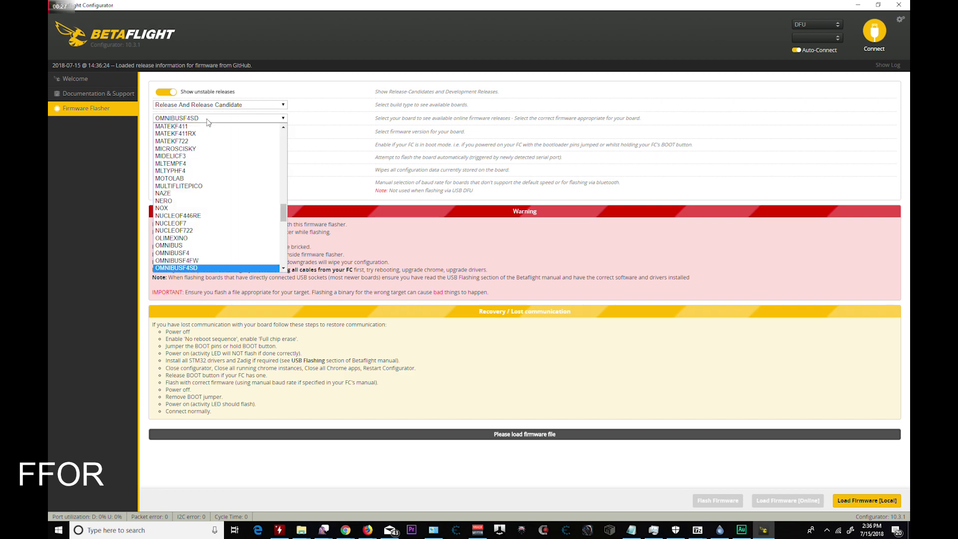
click(189, 246)
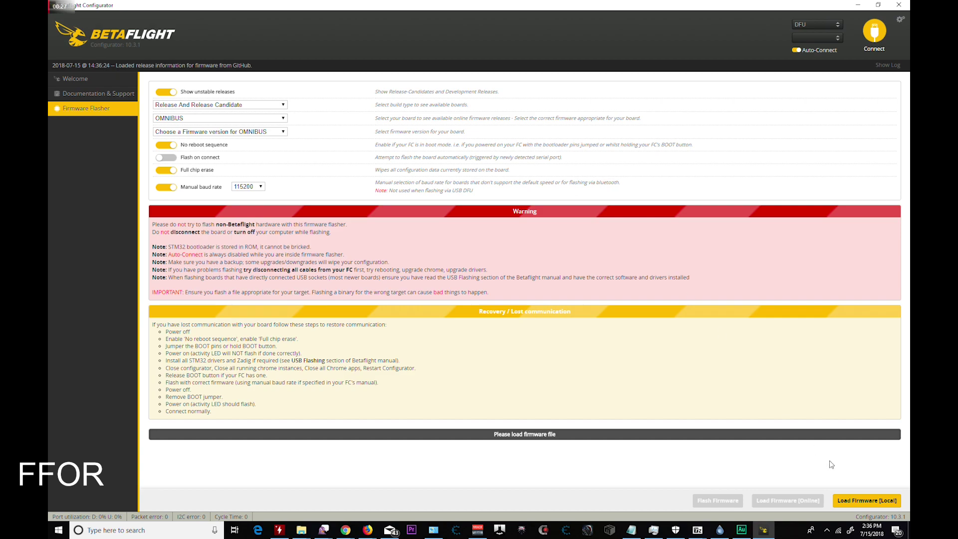
Load the local firmware file betaflight_3.4.0_OMNIBUS.hex from the Disk Images (G:) drive into the flasher
click(848, 501)
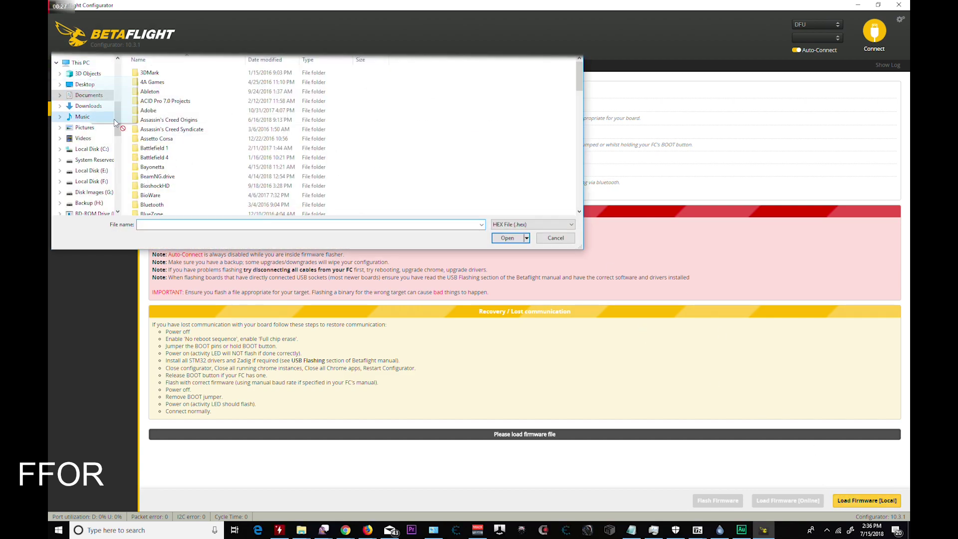
drag(83, 117, 114, 90)
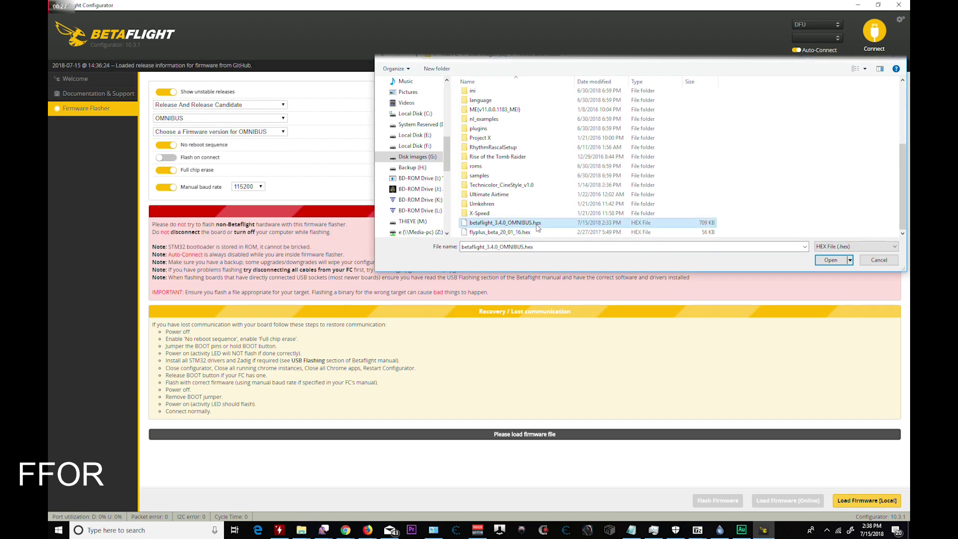
click(504, 223)
click(821, 256)
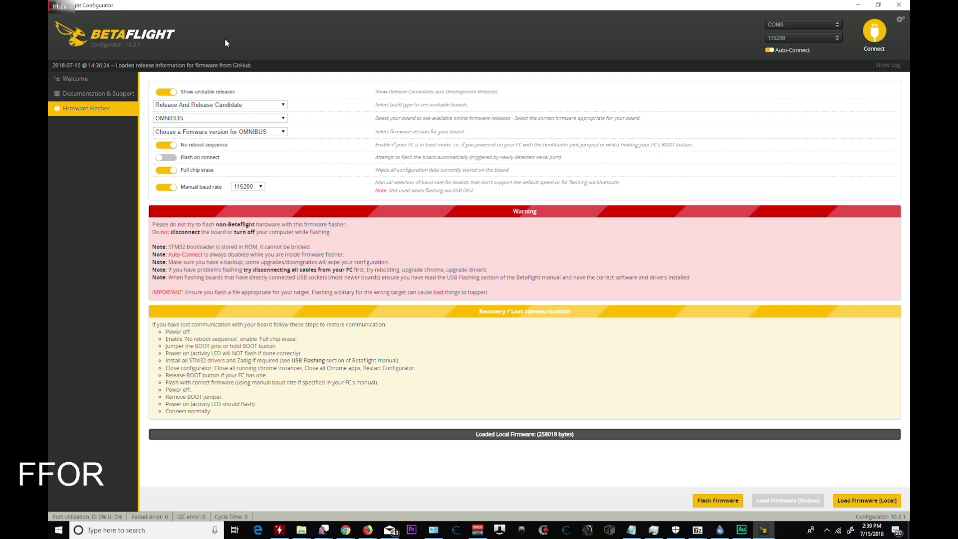
Connect to the flight controller and show its serial port settings
click(874, 31)
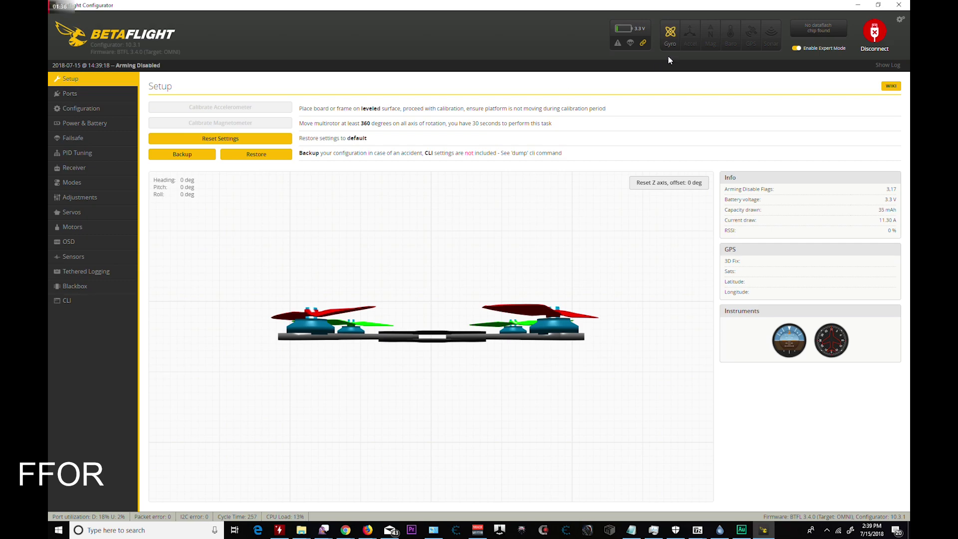
click(795, 48)
click(70, 94)
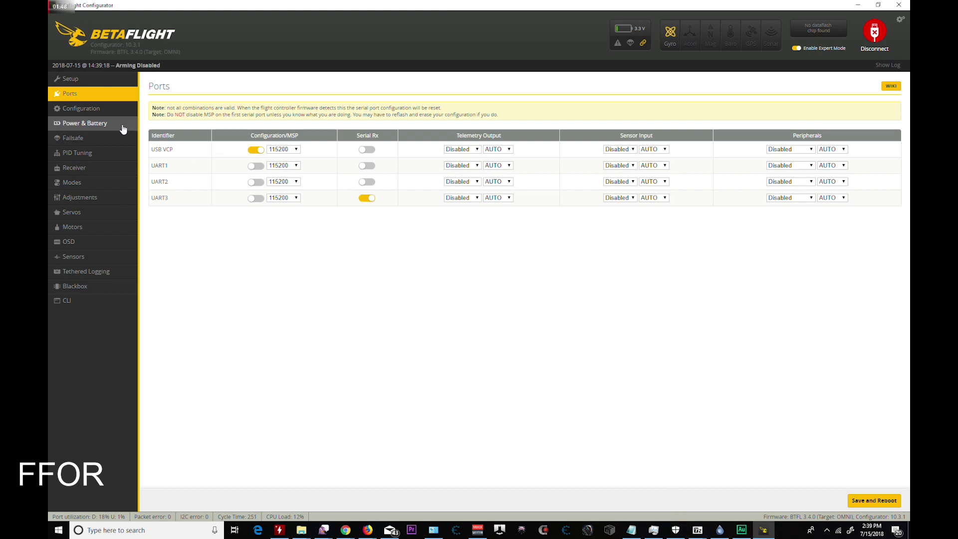
Open the flight controller's configuration and select DSHOT600 as the ESC/motor protocol
click(106, 110)
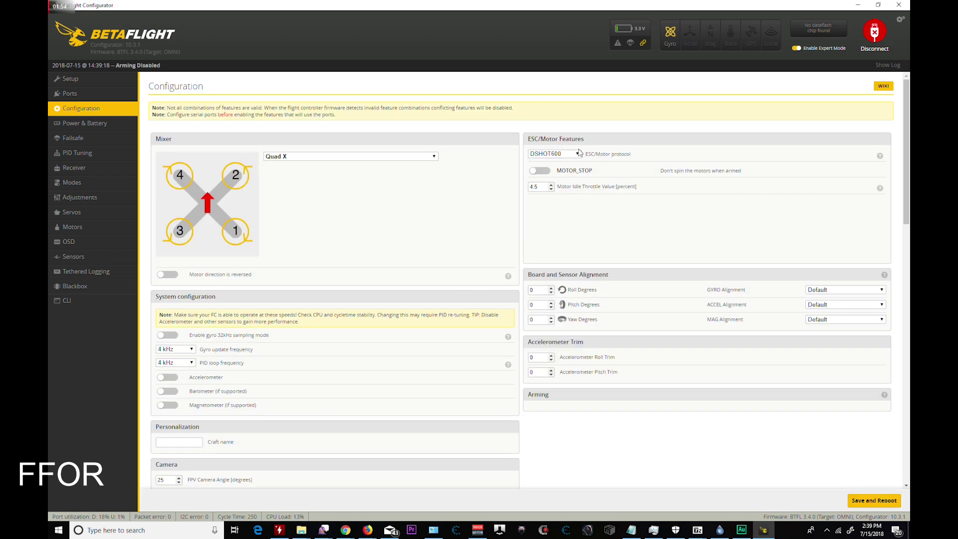
click(578, 153)
click(549, 217)
Review the FPV camera angle setting in the Camera section of the configuration
scroll(538, 166, down, 3)
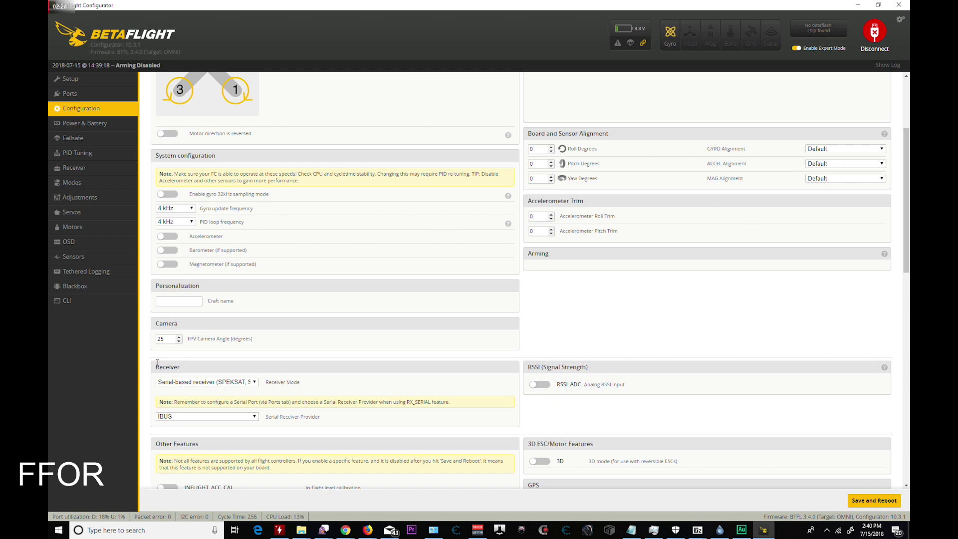
triple_click(232, 340)
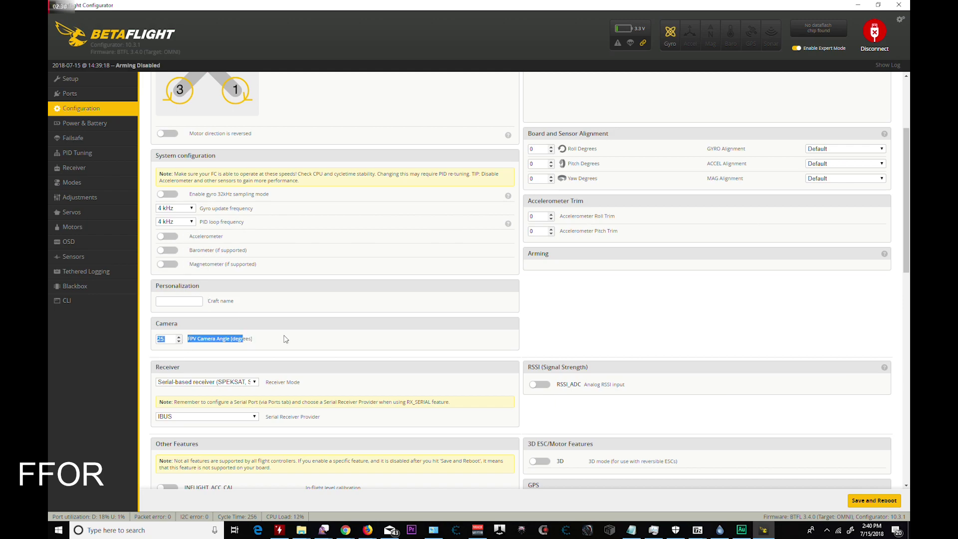
drag(285, 339, 202, 342)
click(355, 349)
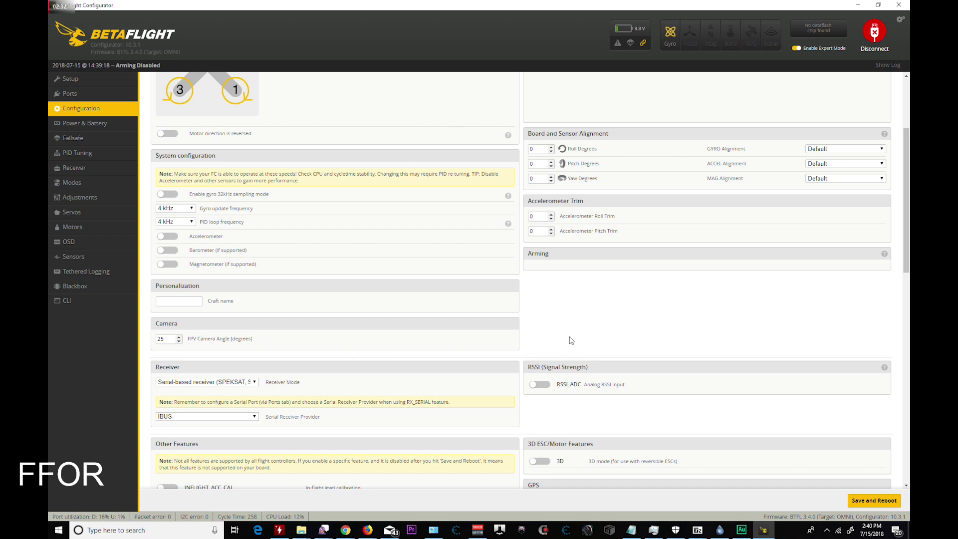
Select the serial-based receiver (SPEKSAT, SBUS, SUMD) as receiver mode and check the available serial receiver providers
mouse_move(890, 254)
scroll(905, 250, down, 1)
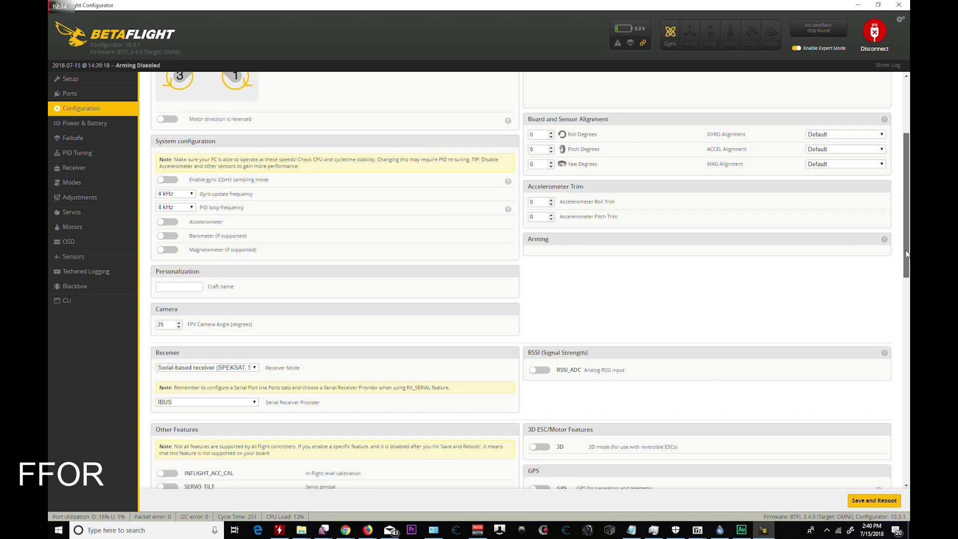
scroll(905, 250, down, 2)
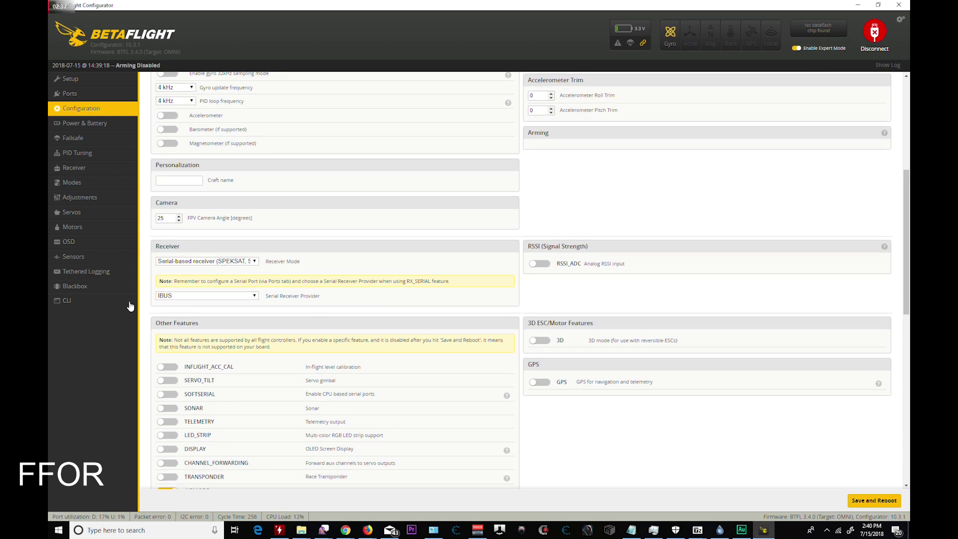
click(254, 261)
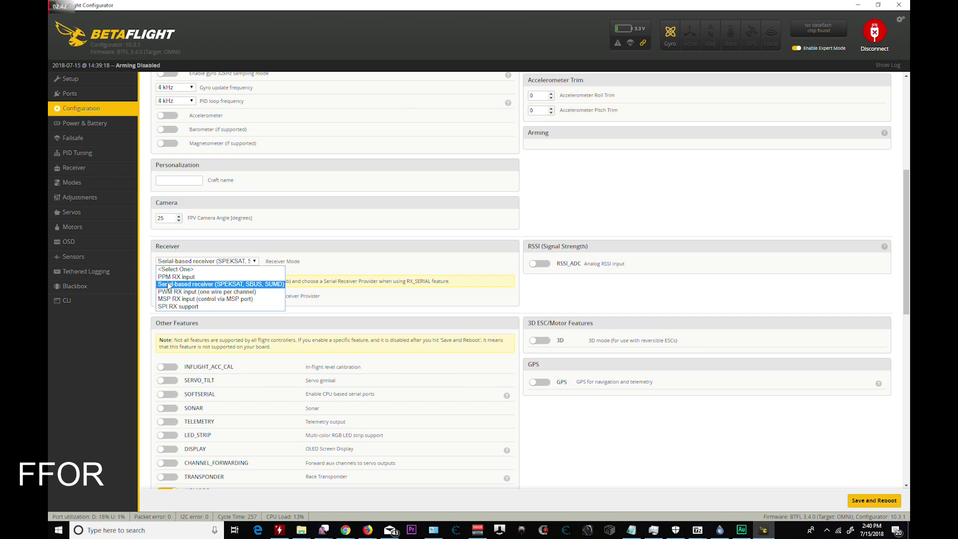
click(240, 285)
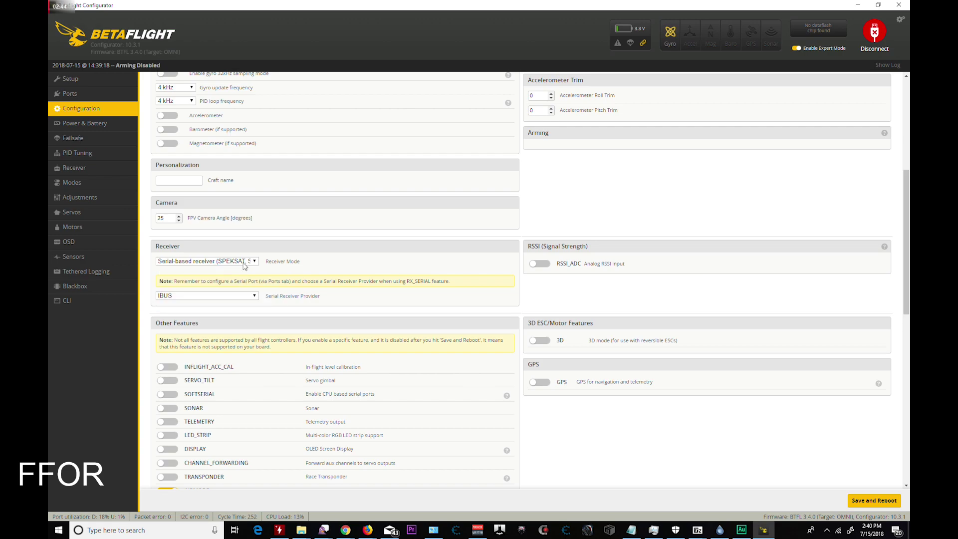
click(254, 295)
click(254, 295)
click(254, 262)
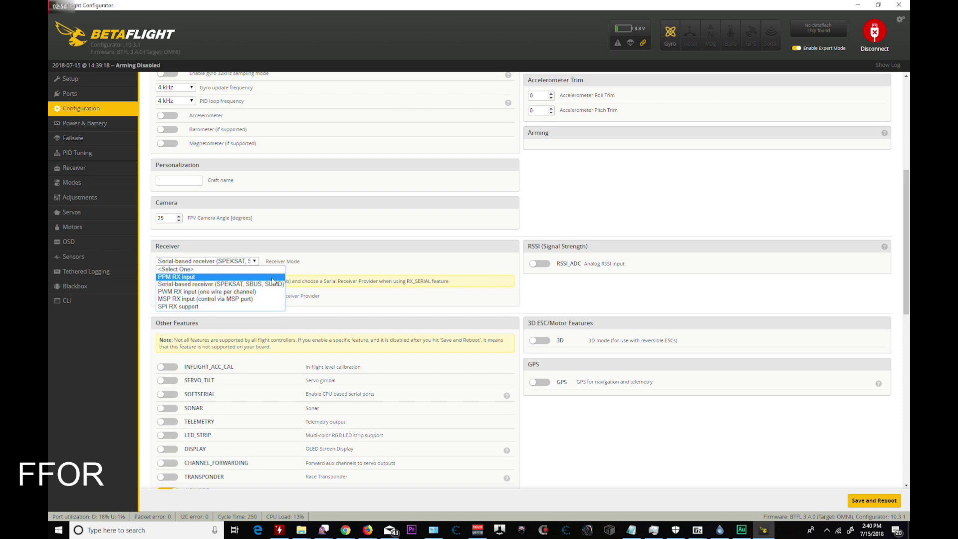
click(389, 243)
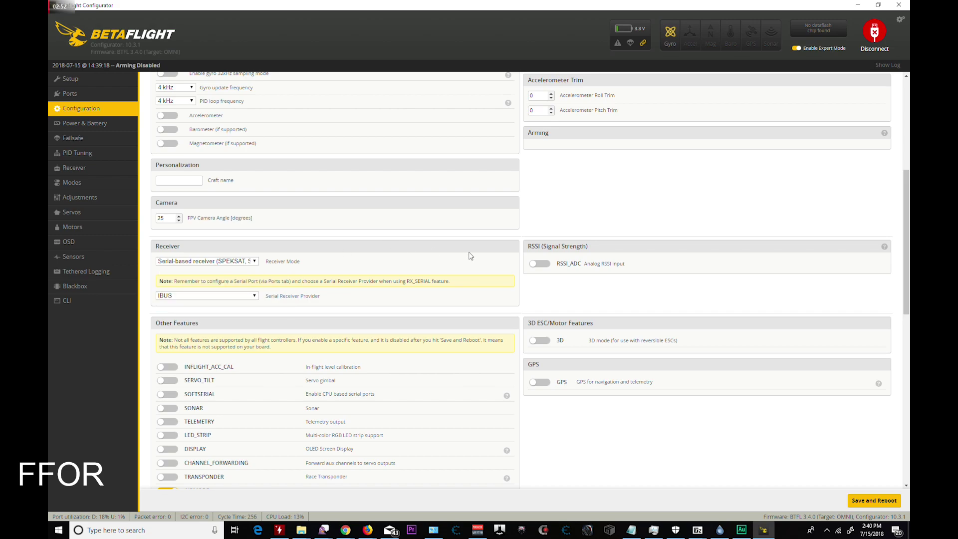
Review the other features, Dshot beacon and beeper settings in the configuration
scroll(739, 219, down, 1)
scroll(739, 219, down, 1)
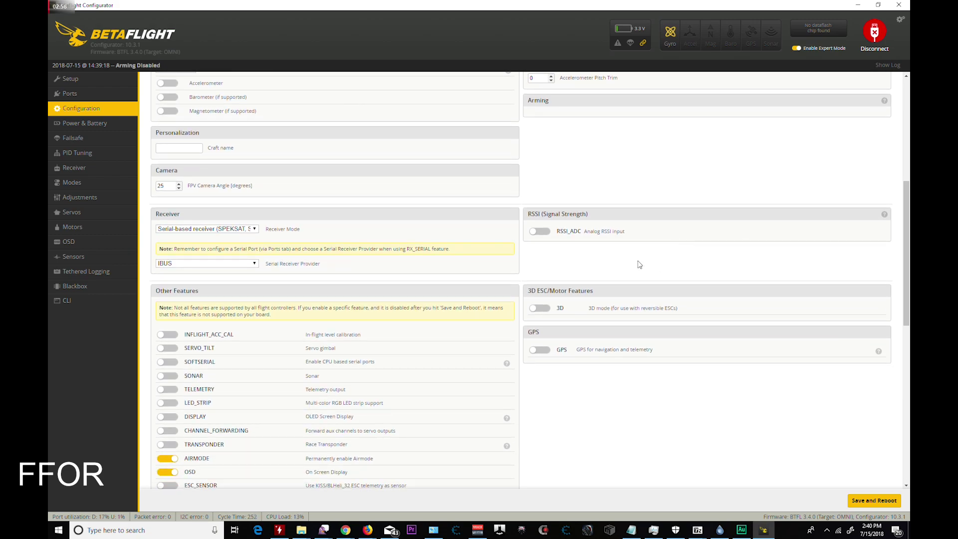
scroll(773, 305, down, 2)
scroll(774, 305, down, 1)
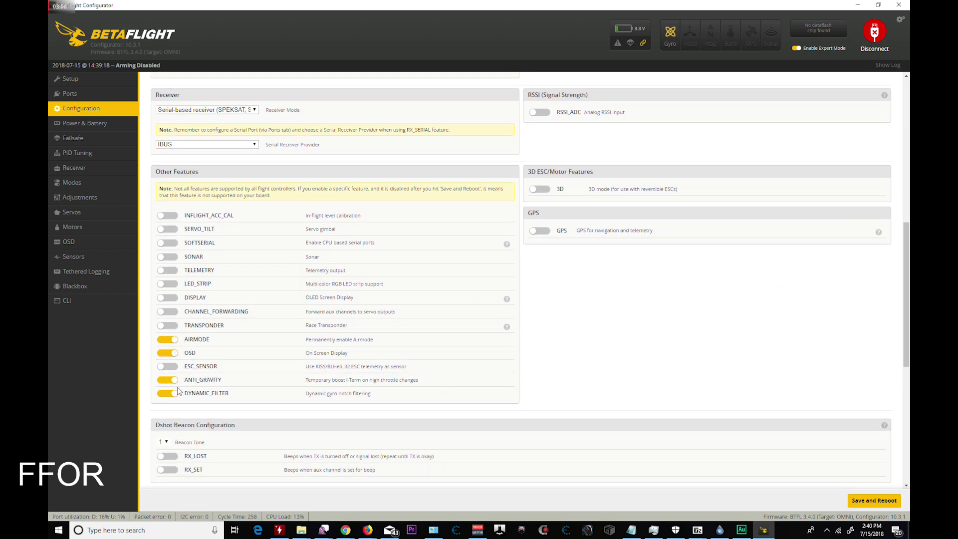
scroll(743, 379, down, 7)
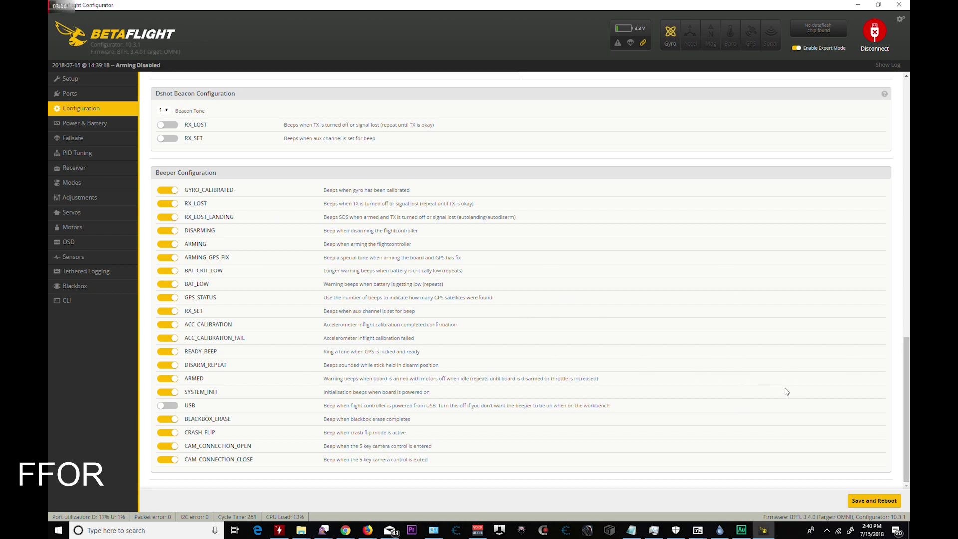
Set the battery's current meter source to None in the Power & Battery settings and save
click(95, 127)
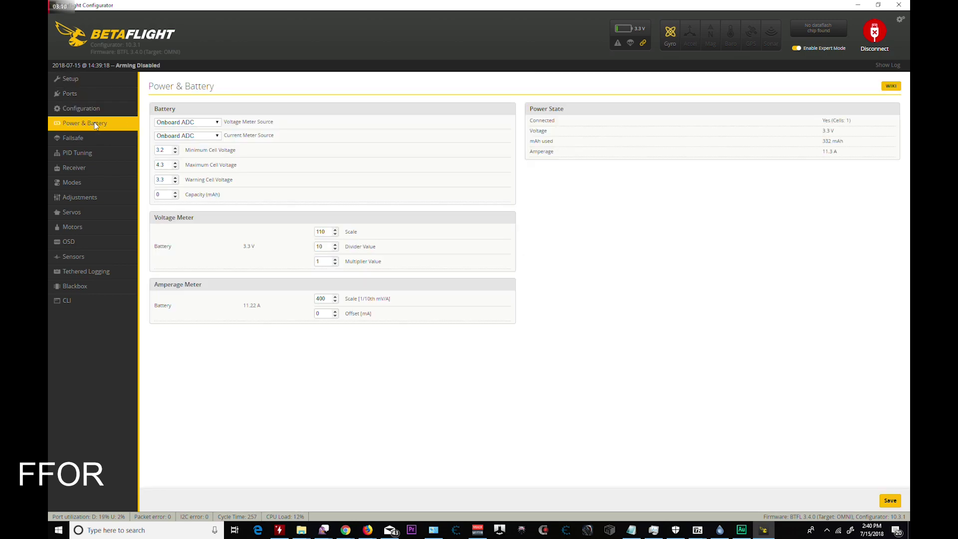
click(217, 136)
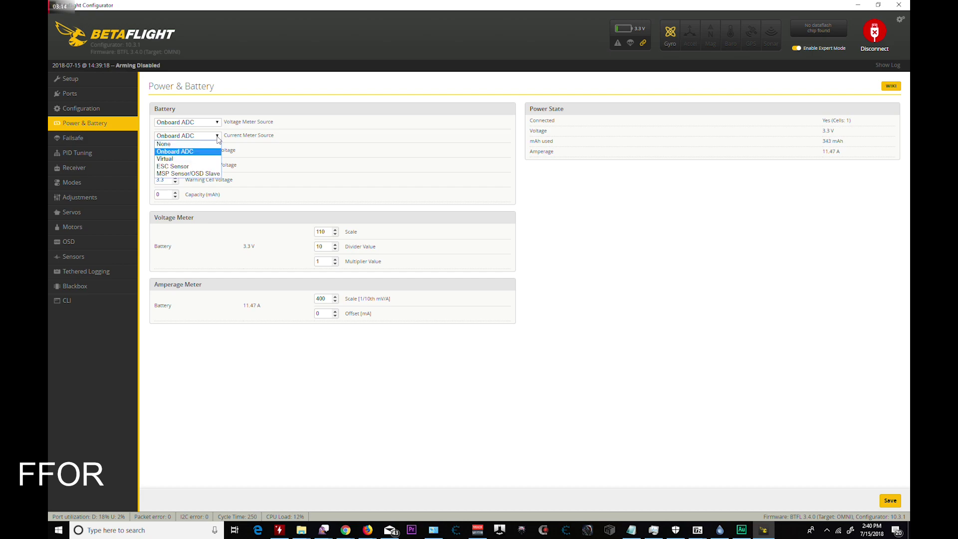
click(189, 144)
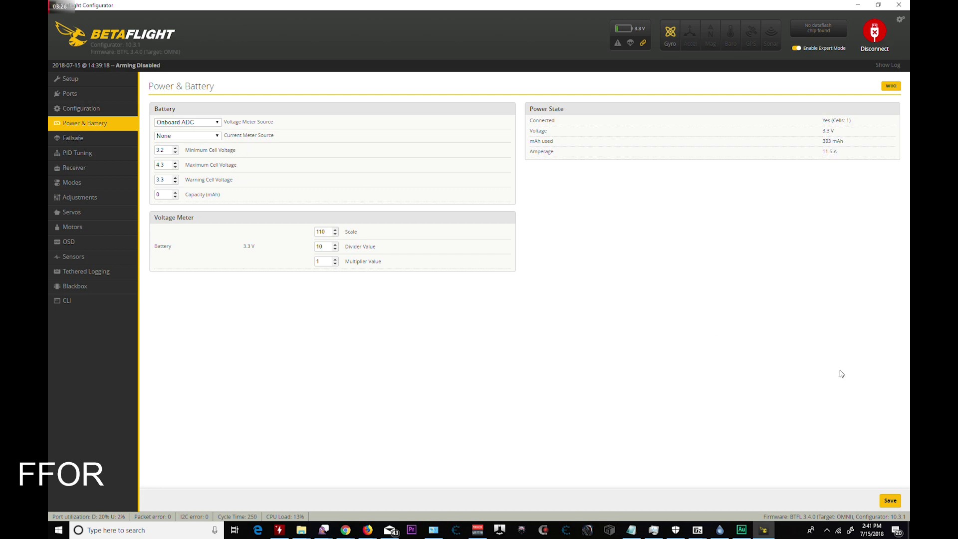
click(889, 500)
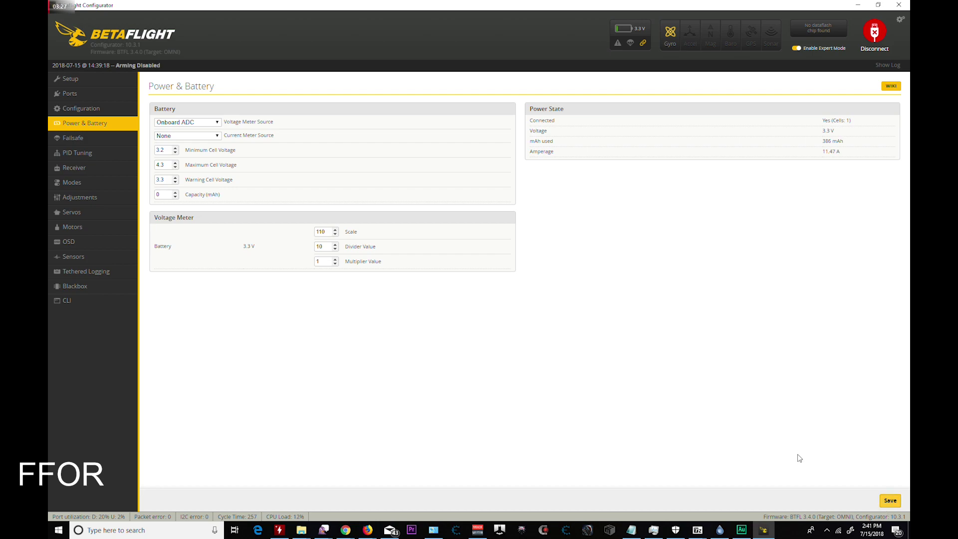
Check the available failsafe switch actions in the Failsafe settings, keeping Kill
click(72, 137)
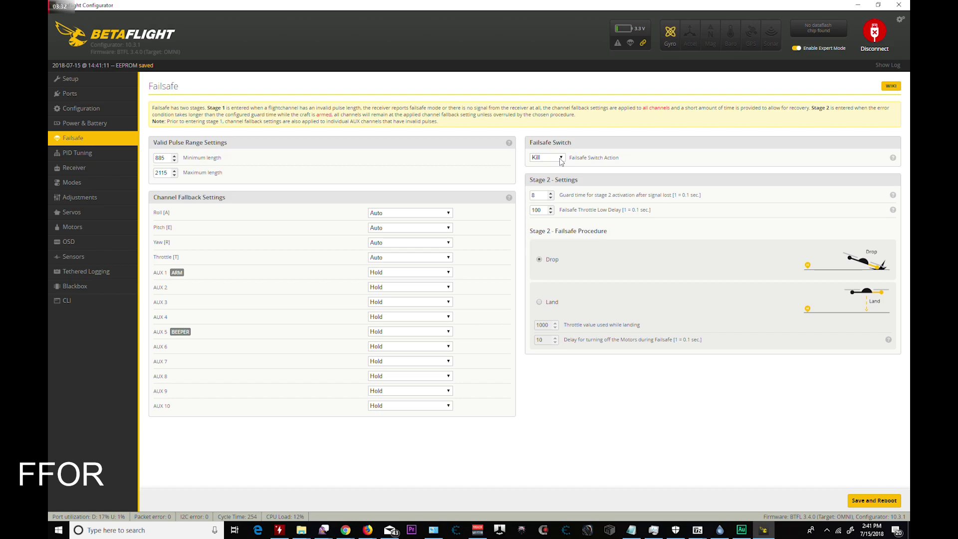
click(560, 158)
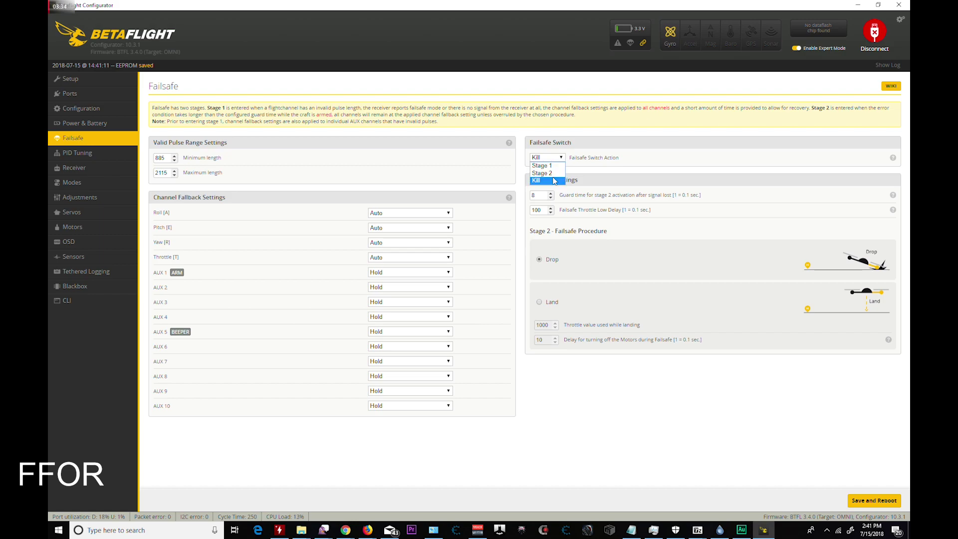
click(628, 150)
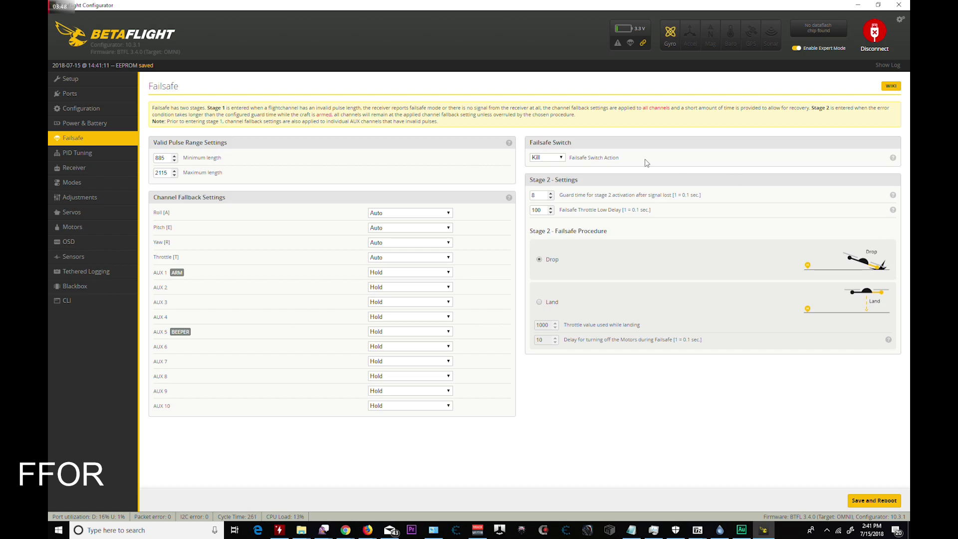
Review the PID tuning values and the gyro and D-term filter settings
click(74, 152)
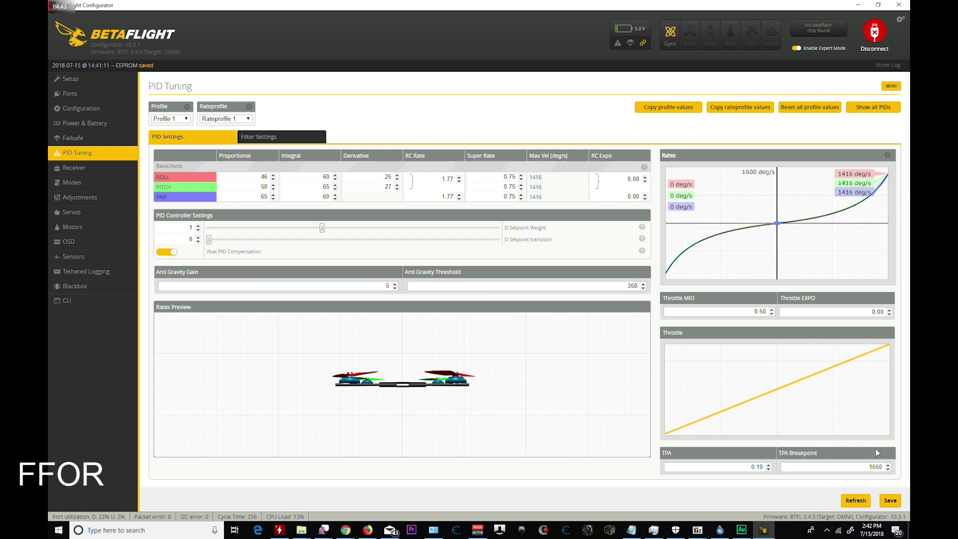
click(274, 138)
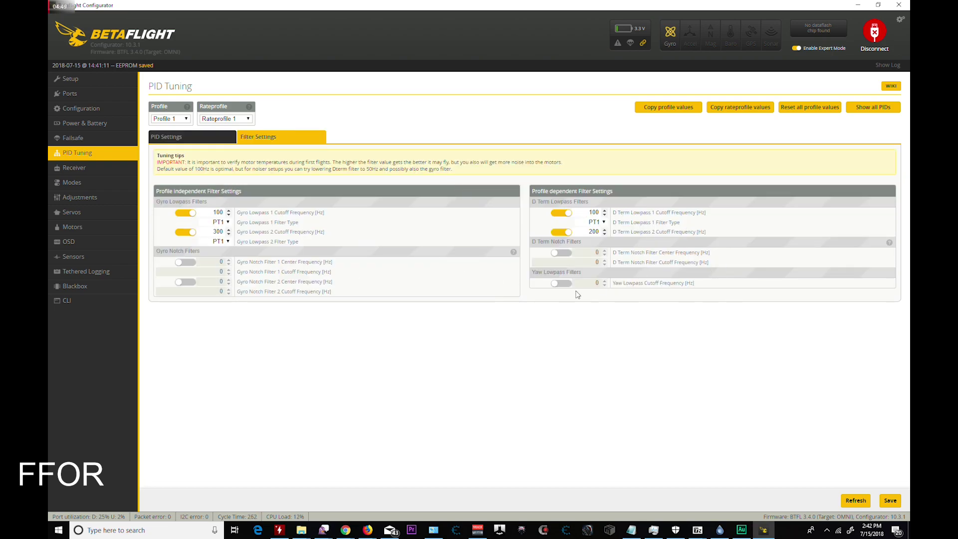
Review the Receiver settings, in particular the RC deadband and 3D throttle deadband
click(78, 168)
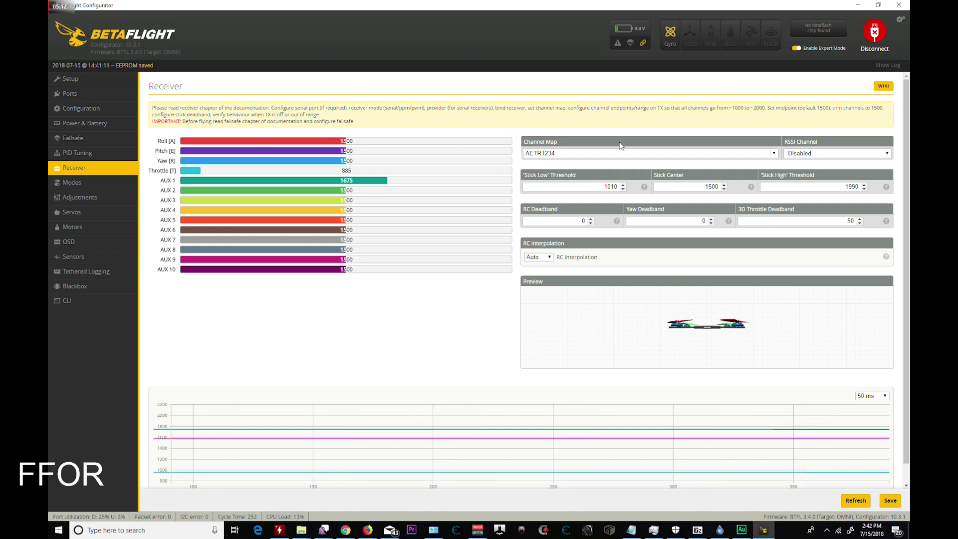
drag(531, 209, 582, 216)
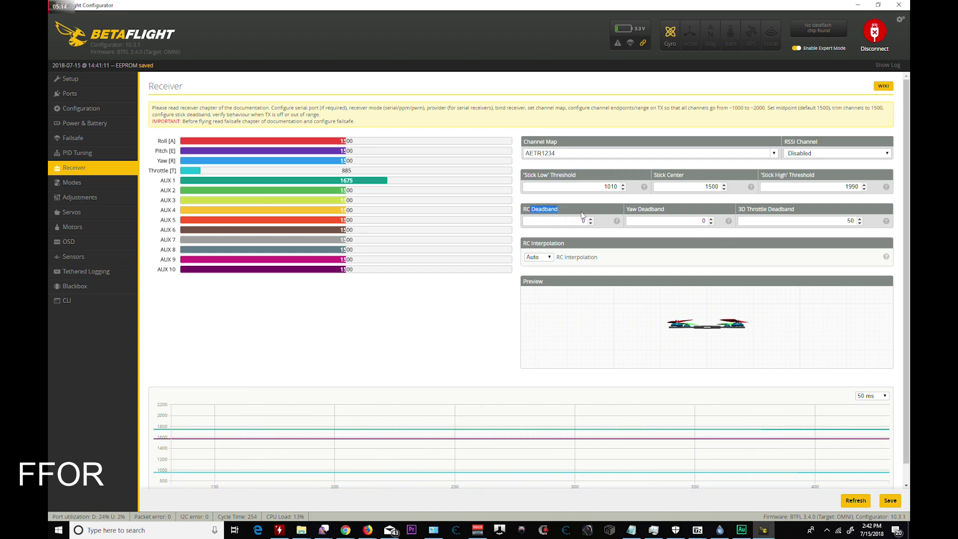
mouse_move(738, 209)
mouse_down()
mouse_move(795, 210)
mouse_move(738, 210)
mouse_up()
click(800, 210)
click(839, 213)
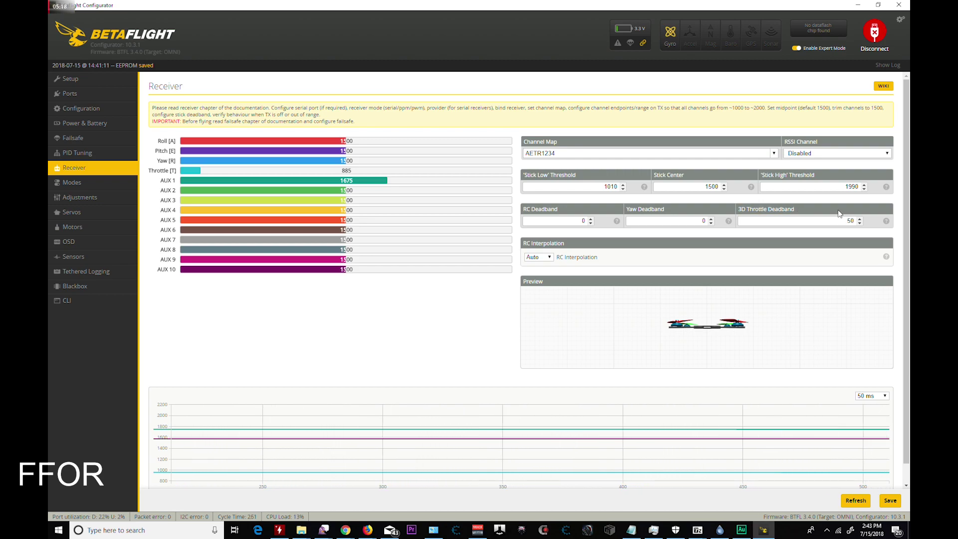
Review the Modes assignments, from the ARM and BEEPER ranges through the rest of the mode list
click(106, 179)
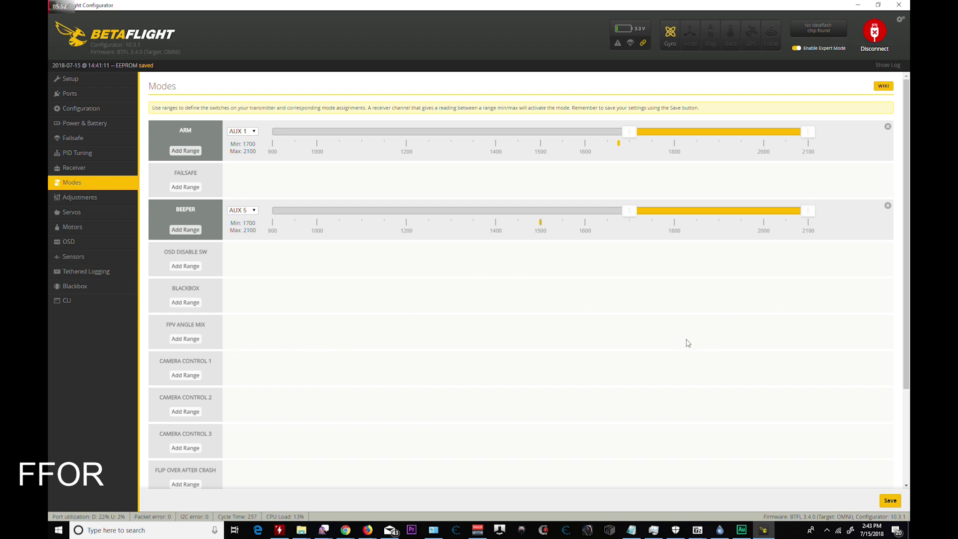
drag(900, 214, 902, 333)
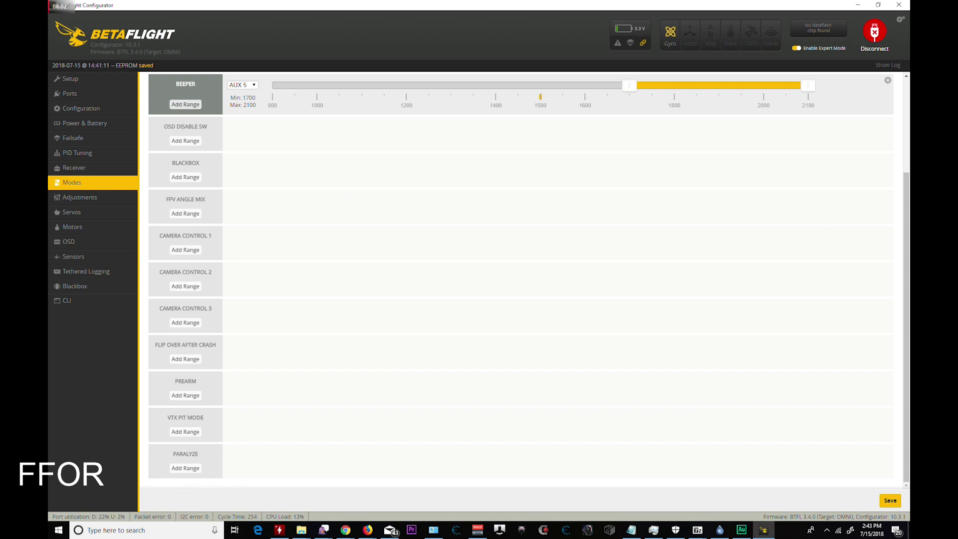
scroll(284, 165, up, 3)
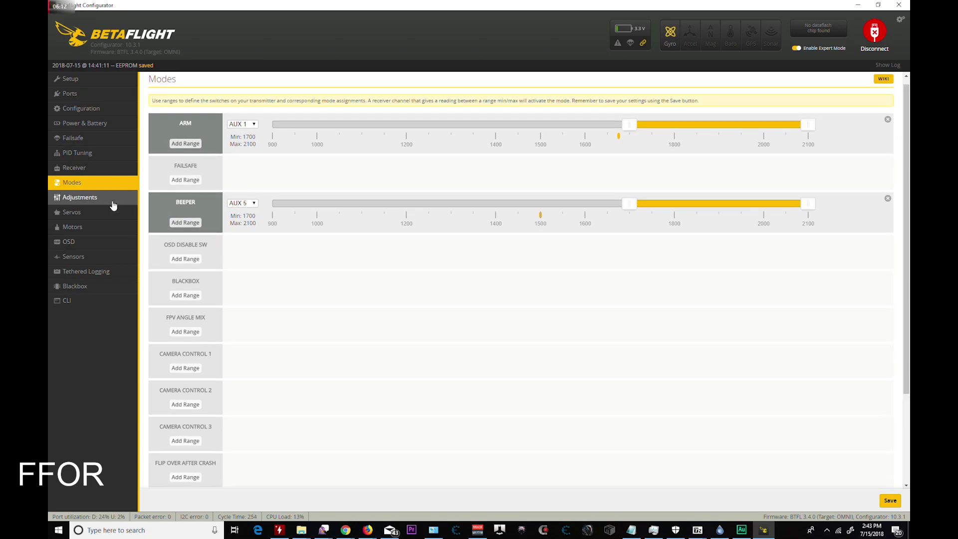
Show the OSD settings with the element list and layout preview
click(96, 213)
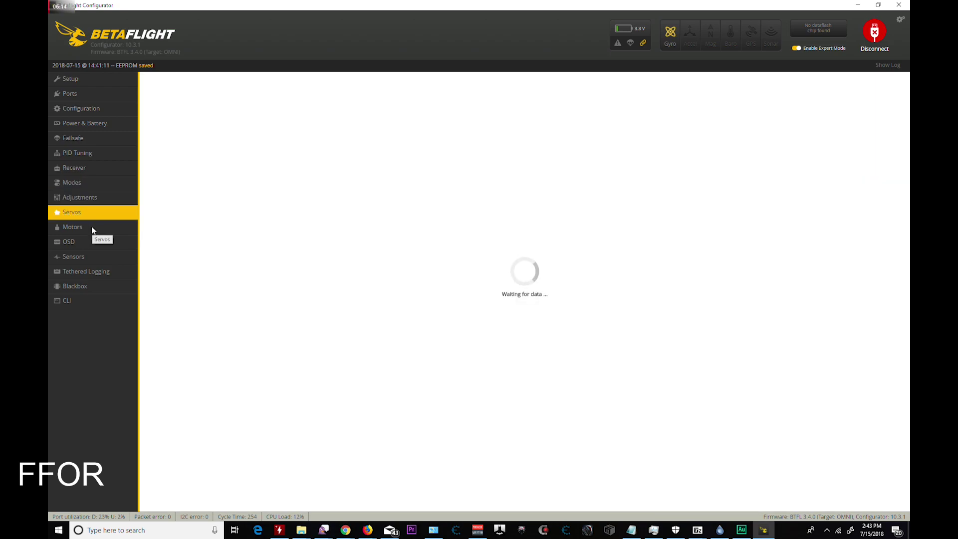
click(93, 228)
click(96, 242)
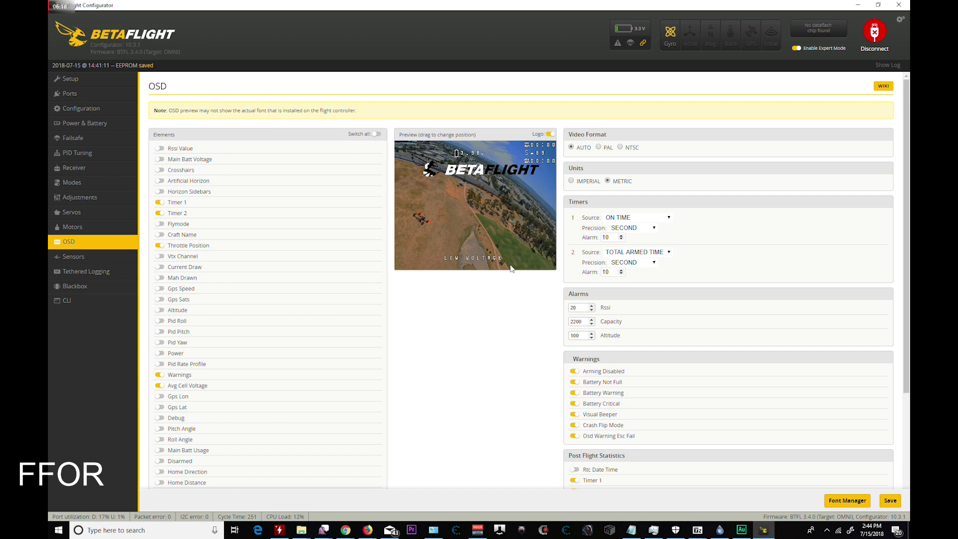
Run "get rc" in the CLI and examine the rc_smoothing_type parameter and its allowed values
click(97, 301)
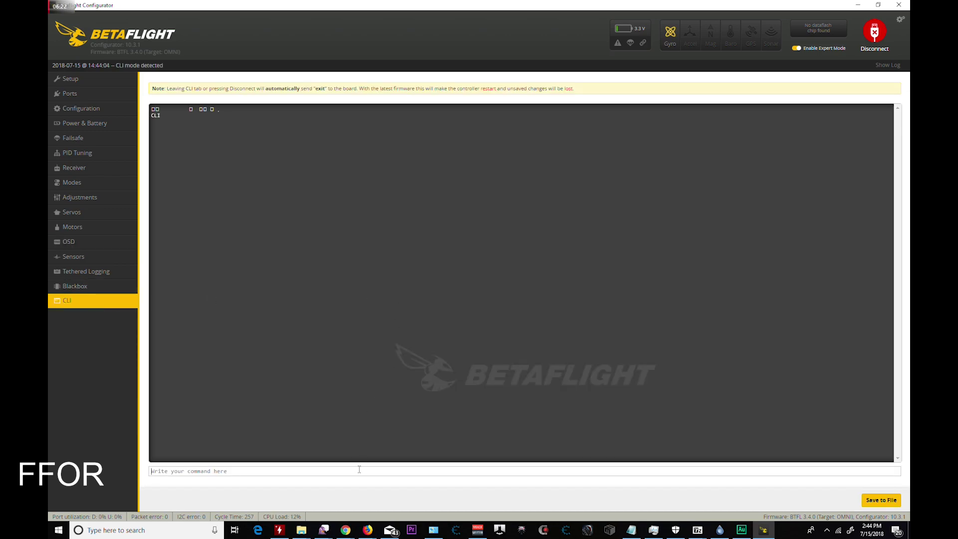
text(get rc)
key(Return)
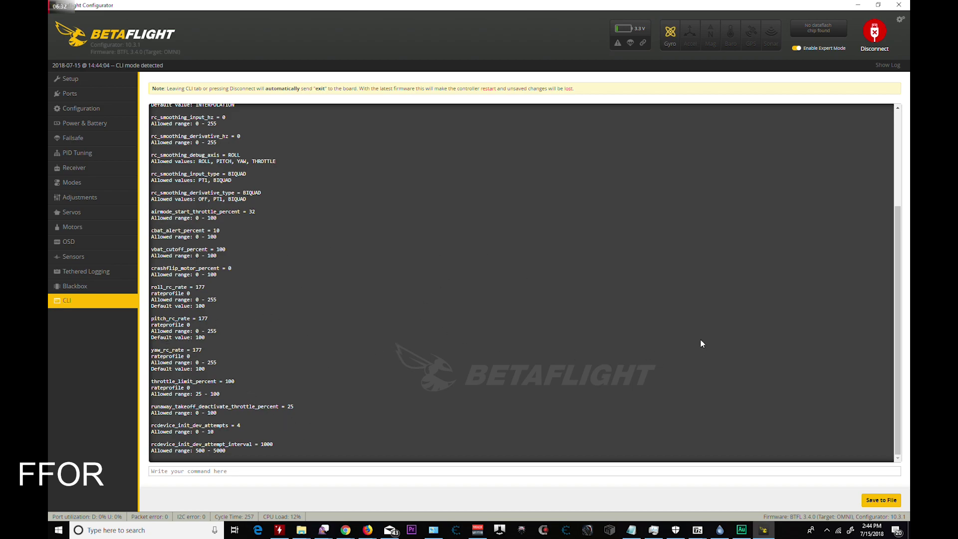
drag(895, 427, 884, 311)
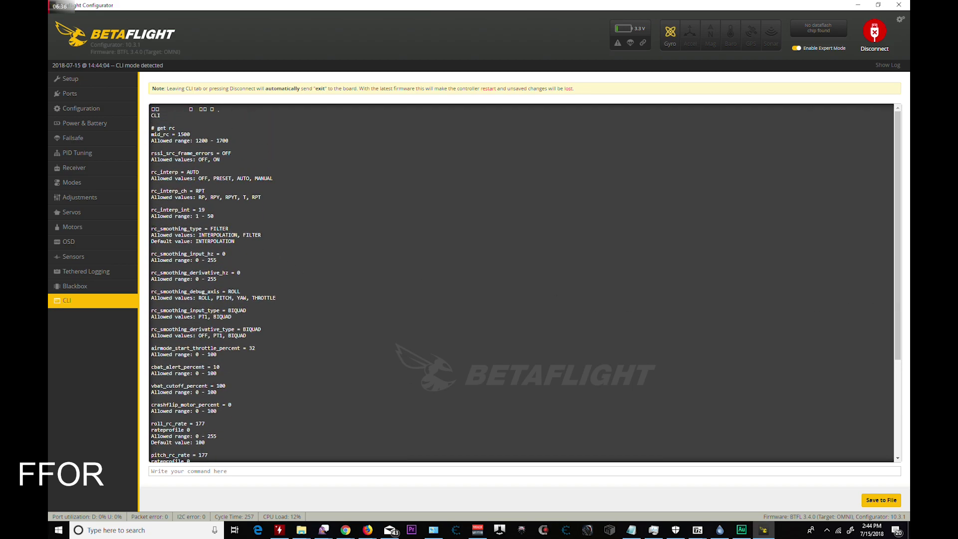
drag(151, 228, 229, 231)
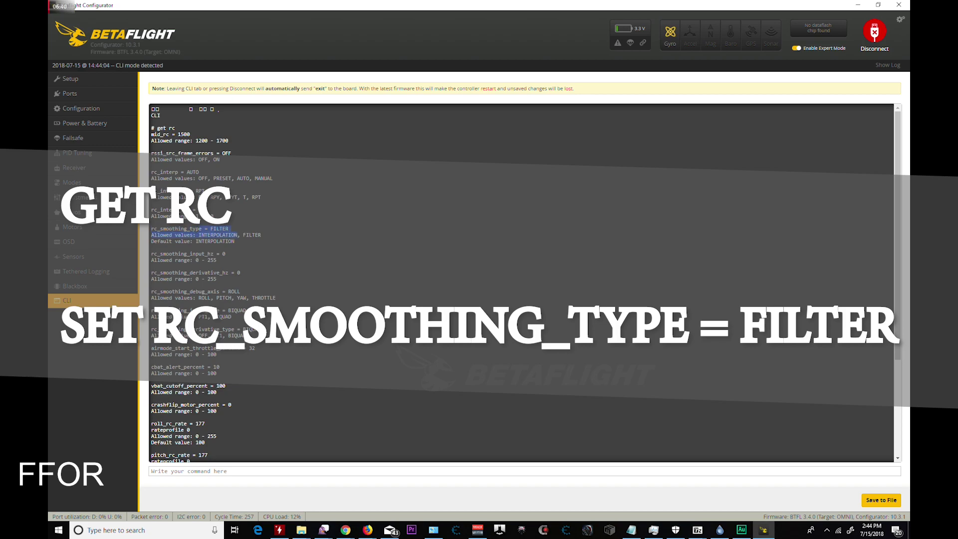
click(230, 231)
drag(235, 241, 153, 232)
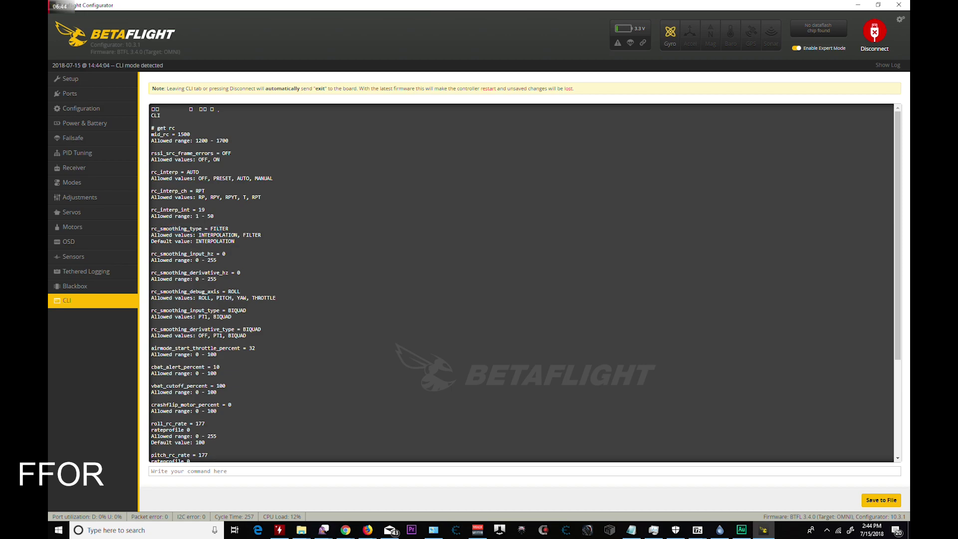
Set rc_smoothing_type to FILTER in the CLI, reusing the parameter line from the listing
click(204, 470)
text(set rc)
triple_click(229, 231)
right_click(231, 233)
click(230, 239)
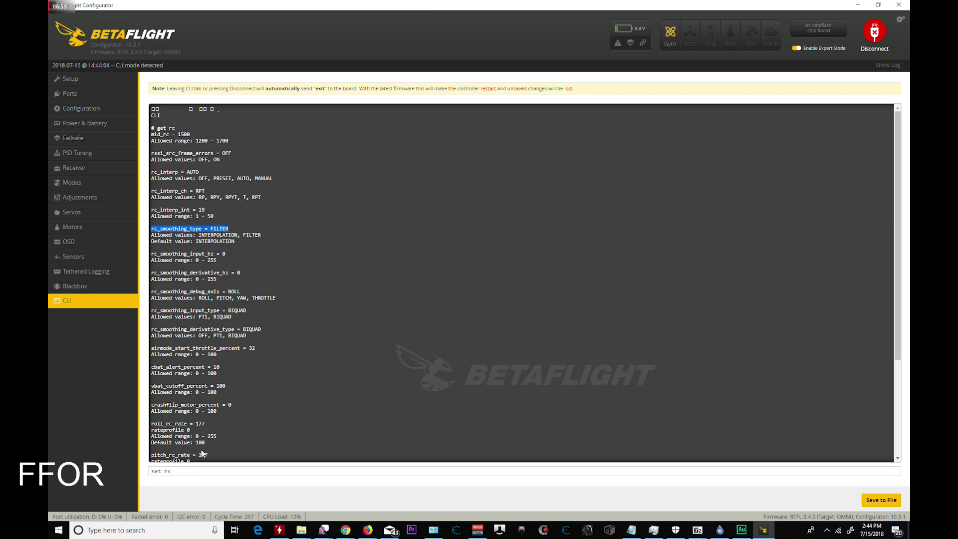
double_click(167, 471)
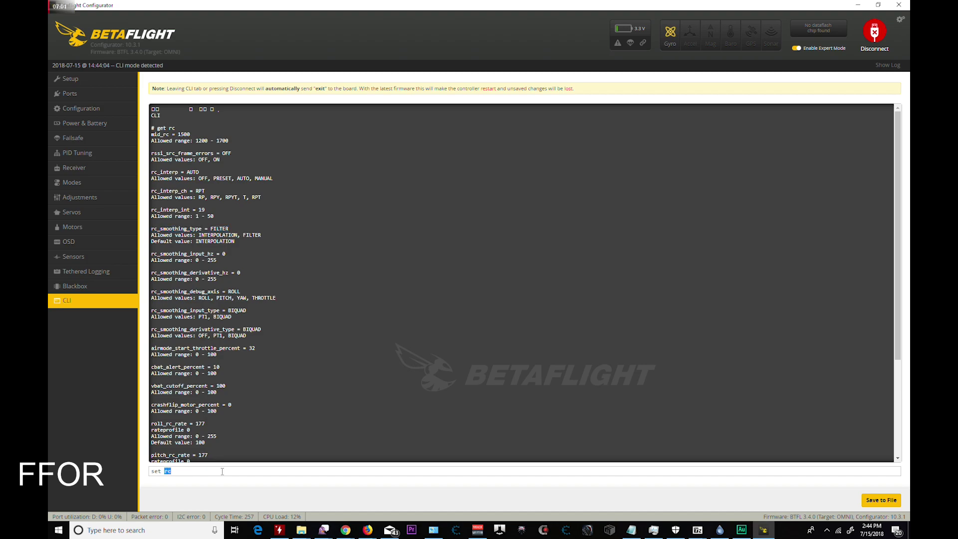
key(ctrl+v)
key(Return)
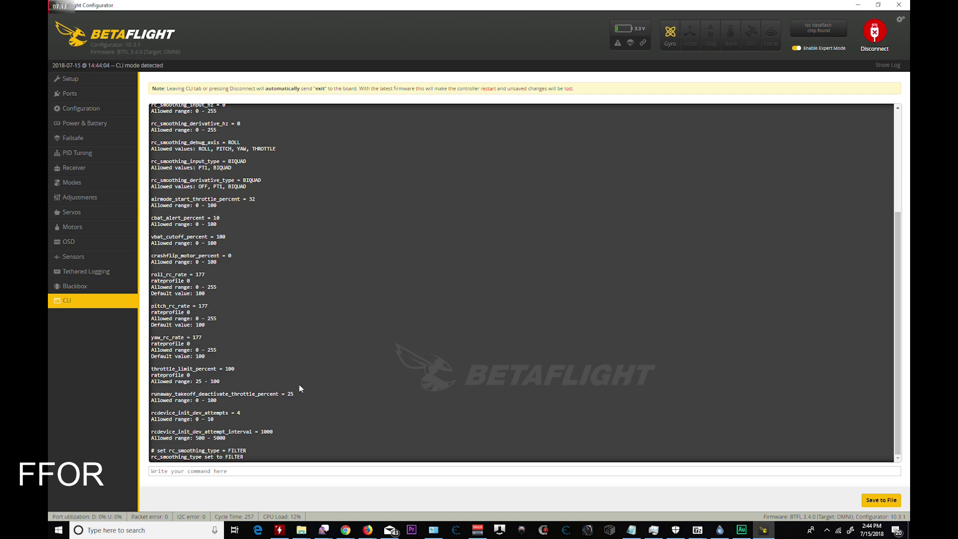
Examine the throttle_limit_percent parameter and query the I-term parameters with "get iterm" in the CLI
drag(150, 371, 155, 371)
drag(244, 369, 243, 369)
double_click(228, 369)
click(364, 344)
text(get iterm)
key(Return)
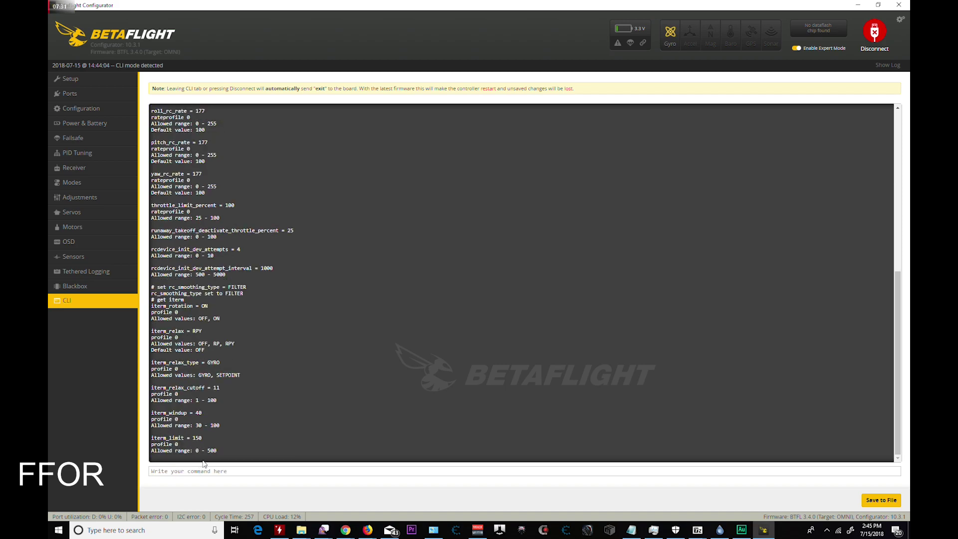
Set iterm_relax to rpy in the CLI, reusing the parameter name from the listing
drag(151, 332, 202, 331)
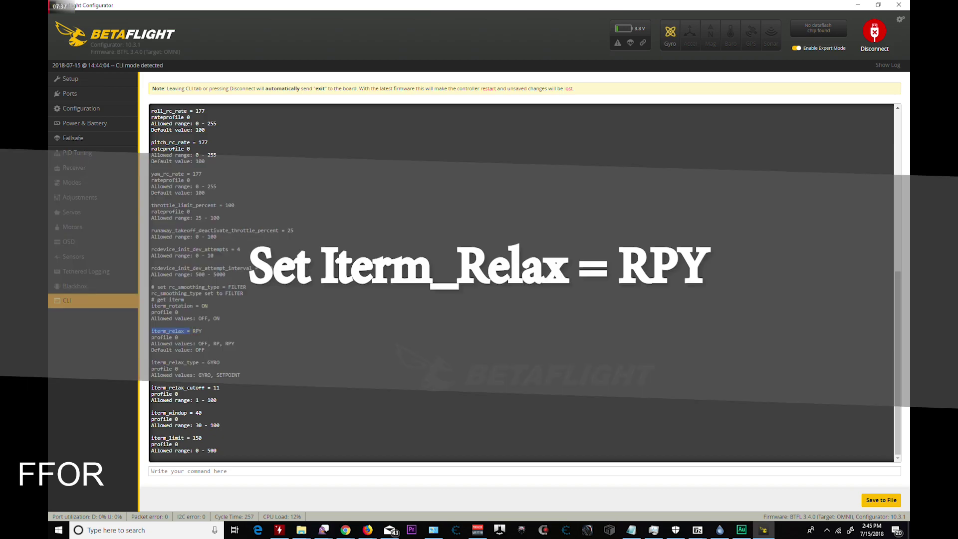
right_click(186, 330)
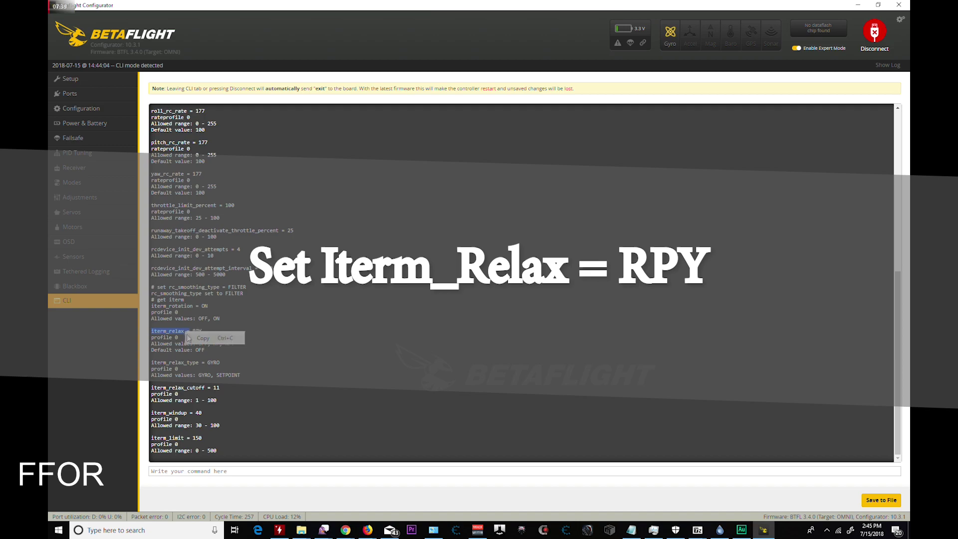
click(197, 337)
click(198, 471)
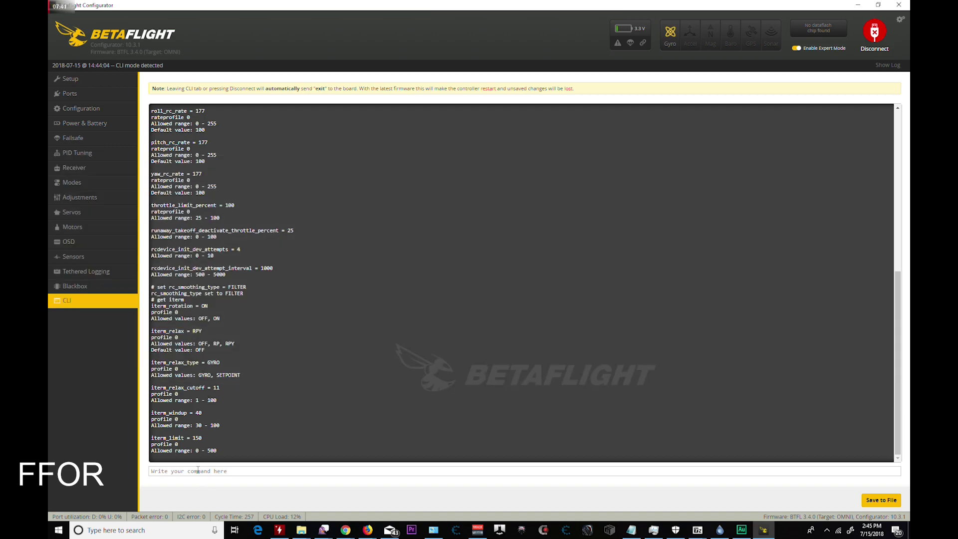
text(set)
key(ctrl+v)
text(rpy)
key(Return)
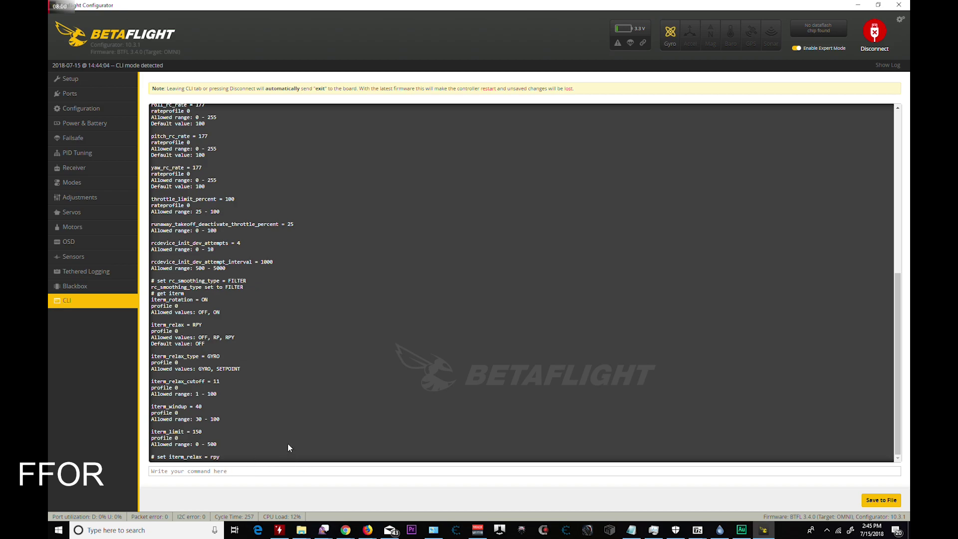
triple_click(237, 457)
click(282, 462)
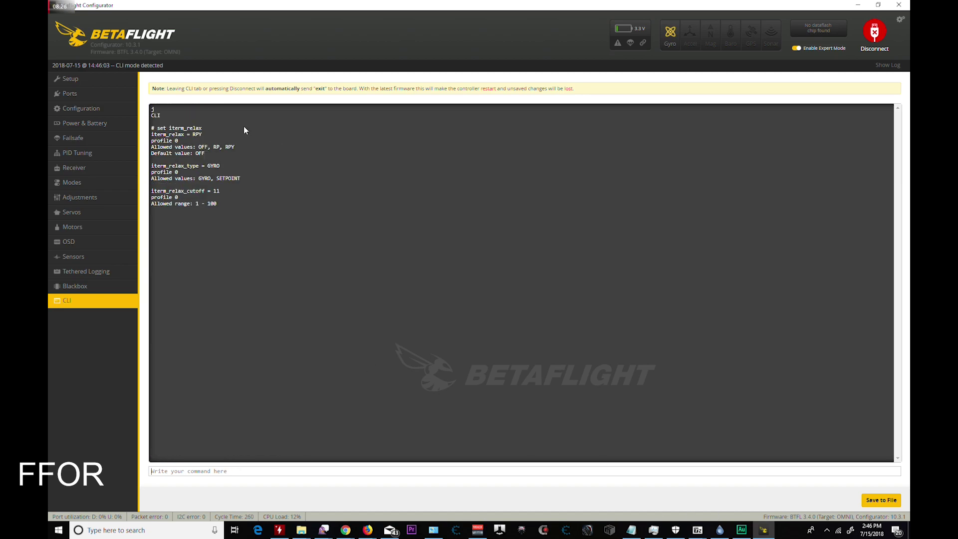
triple_click(239, 131)
click(223, 139)
text(set iterm_relax = rpy)
key(ctrl+a)
text(get rc)
key(Up)
key(Up)
key(Up)
key(Up)
key(Up)
key(Up)
key(Up)
key(Up)
key(Up)
text(sa)
Clear the pending command's parameter text and list all current parameters in the CLI
key(BackSpace)
key(BackSpace)
key(BackSpace)
key(BackSpace)
key(BackSpace)
key(BackSpace)
key(BackSpace)
key(BackSpace)
key(BackSpace)
key(BackSpace)
key(BackSpace)
key(BackSpace)
key(BackSpace)
key(BackSpace)
key(Return)
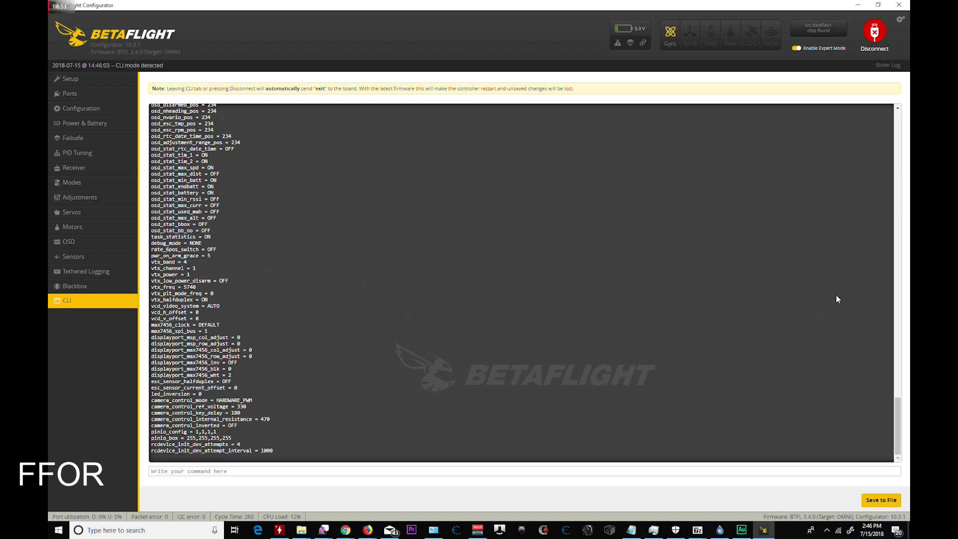
Run "get smart" in the CLI and examine the smart_feedforward parameter and its allowed values
mouse_move(896, 406)
mouse_down()
mouse_move(896, 369)
mouse_move(895, 406)
mouse_up()
click(186, 471)
text(get smart)
key(Return)
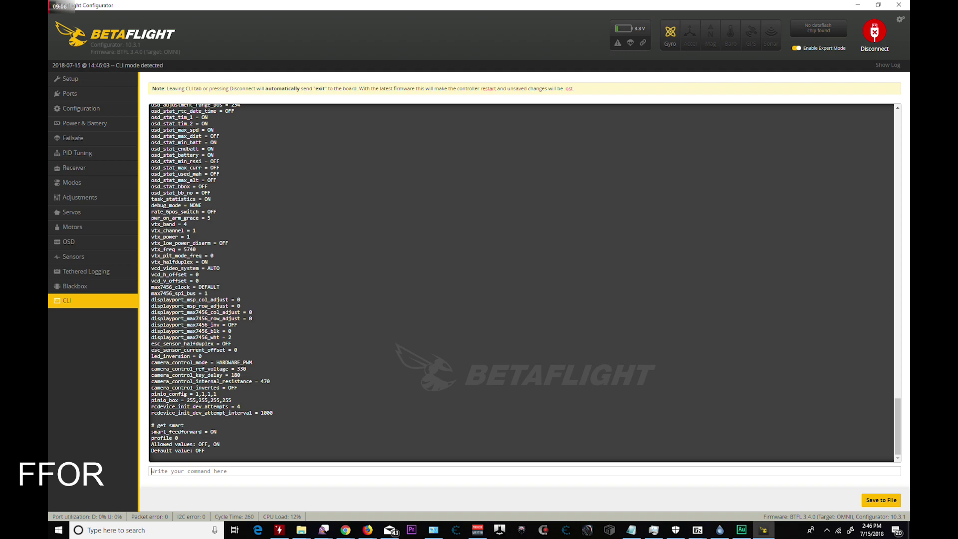
drag(151, 432, 210, 431)
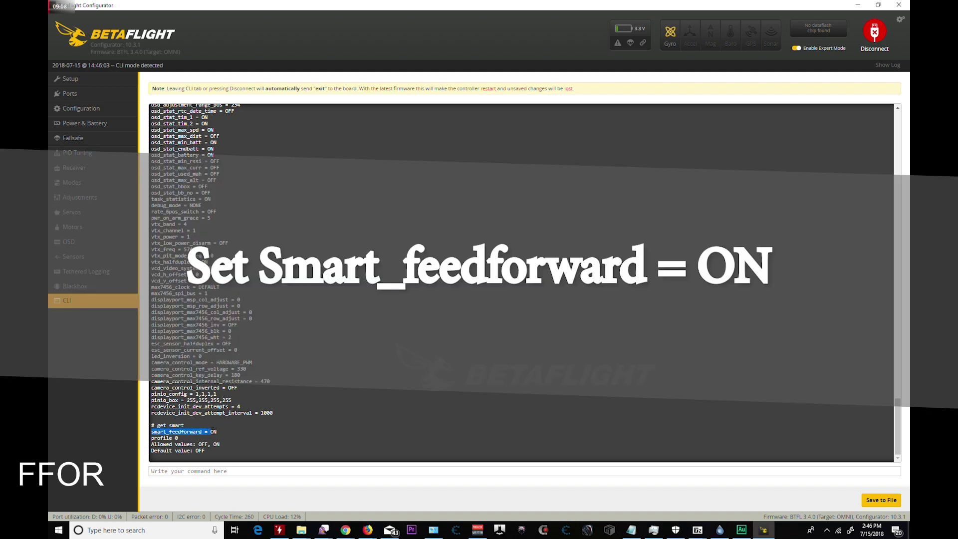
click(211, 445)
drag(218, 432, 151, 432)
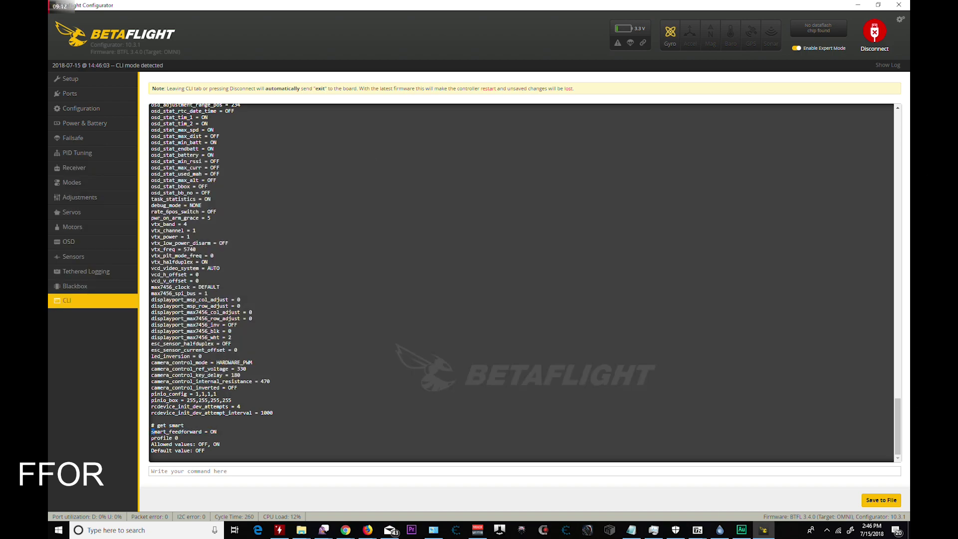